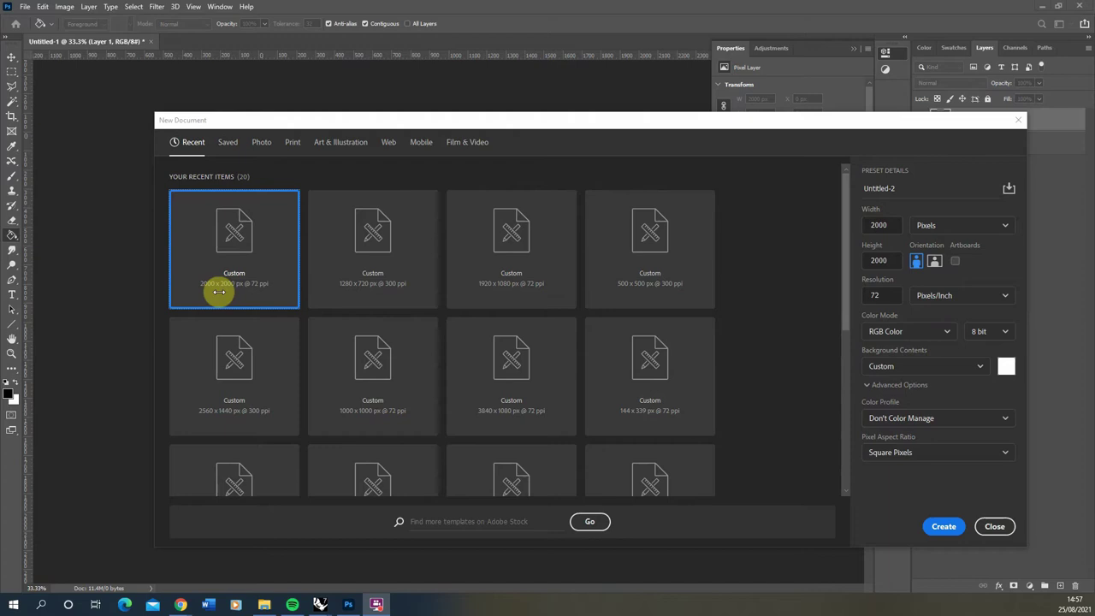
Create the 2000 x 2000 px @ 72 ppi document from the recent presets
left_click(943, 529)
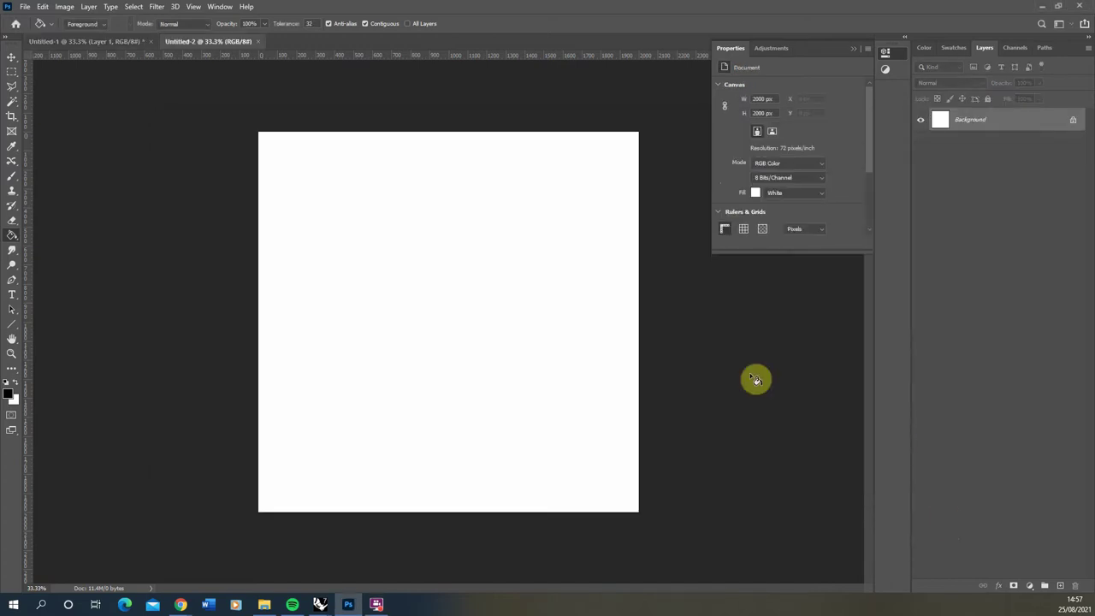
Add a new Layer 1 filled with black and an empty Layer 2 above it
left_click(1060, 587)
left_click(419, 299)
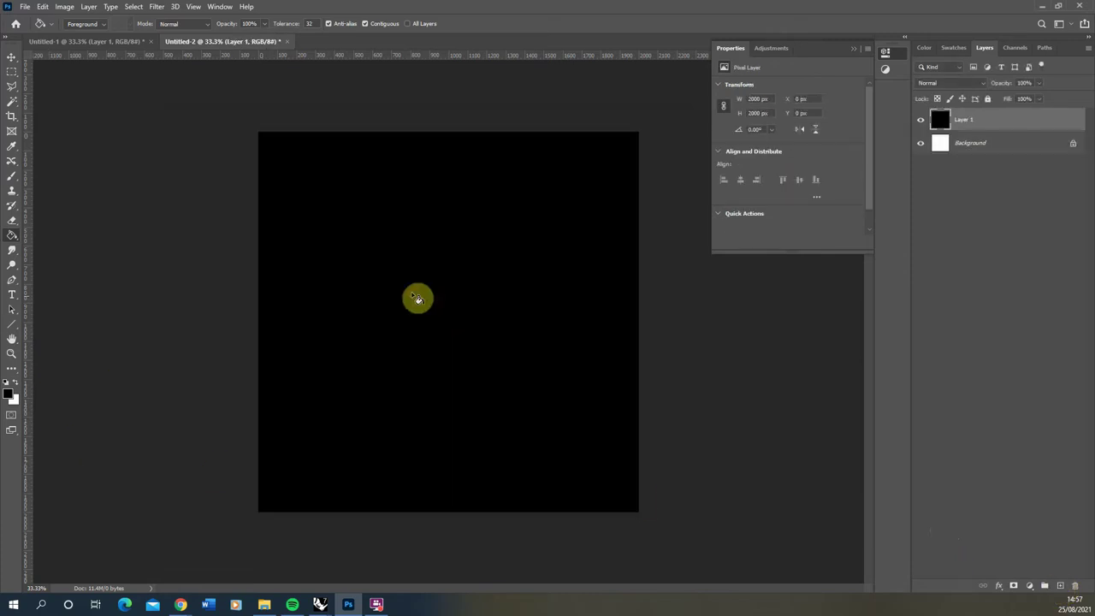
left_click(1060, 586)
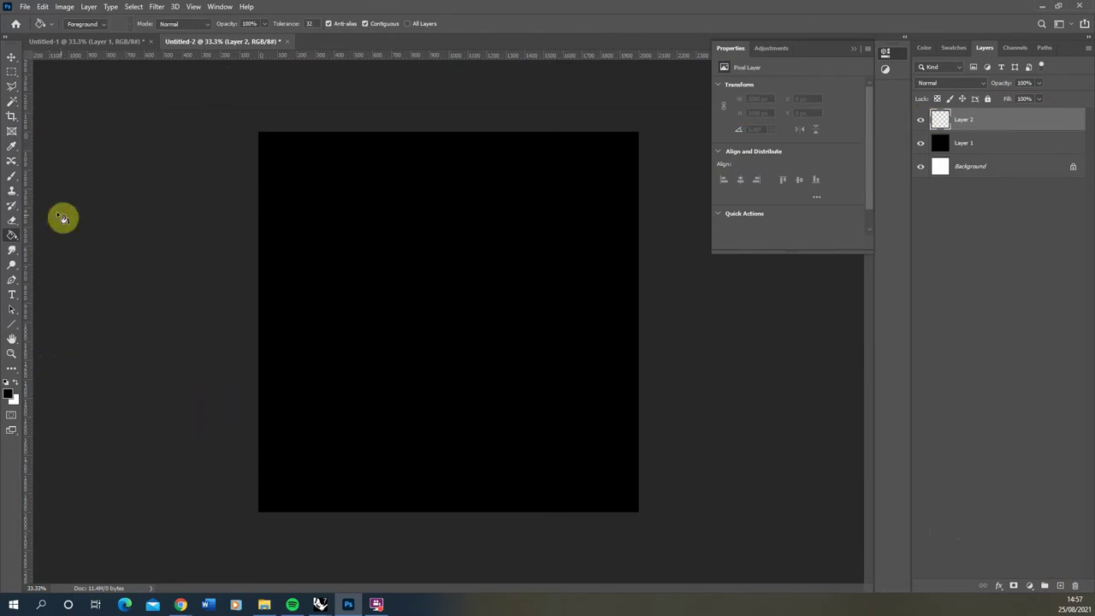
Draw a vertical two-point pen path near the canvas centre in Path mode
left_click(12, 282)
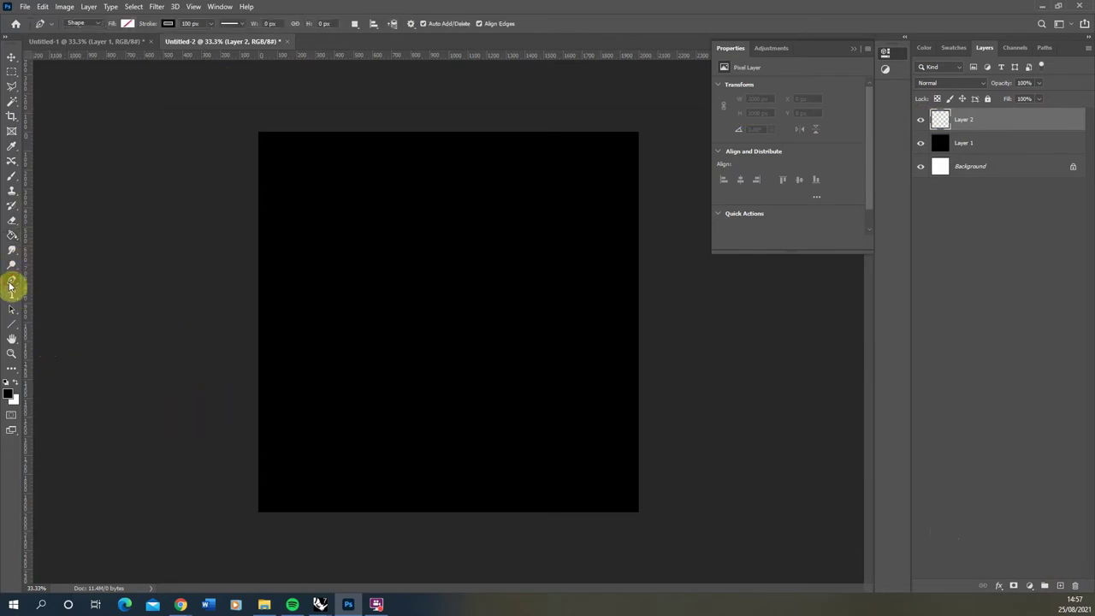
left_click(94, 25)
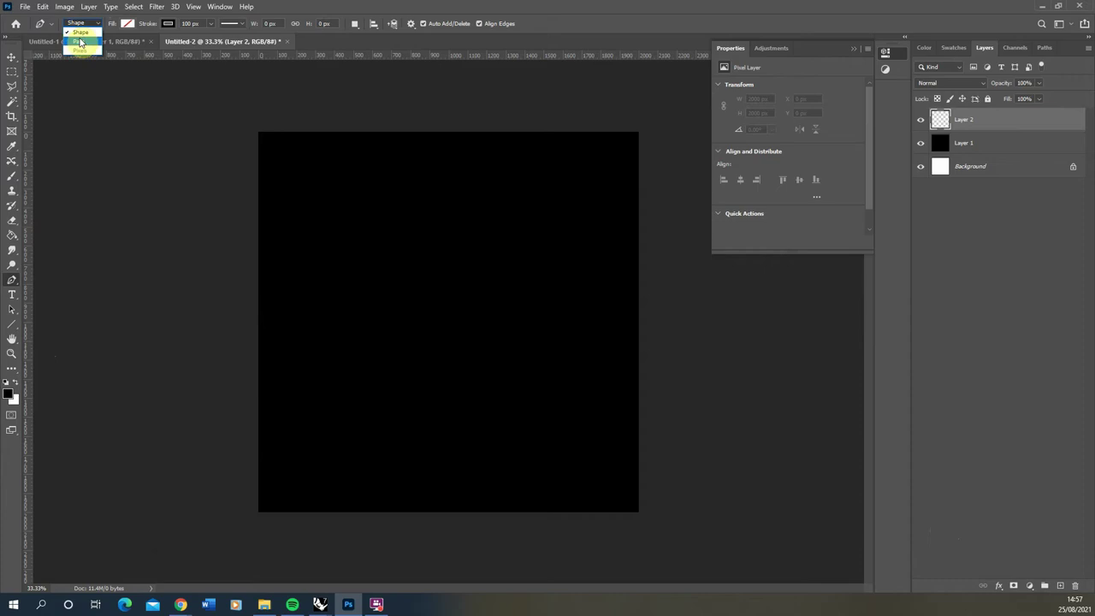
left_click(79, 42)
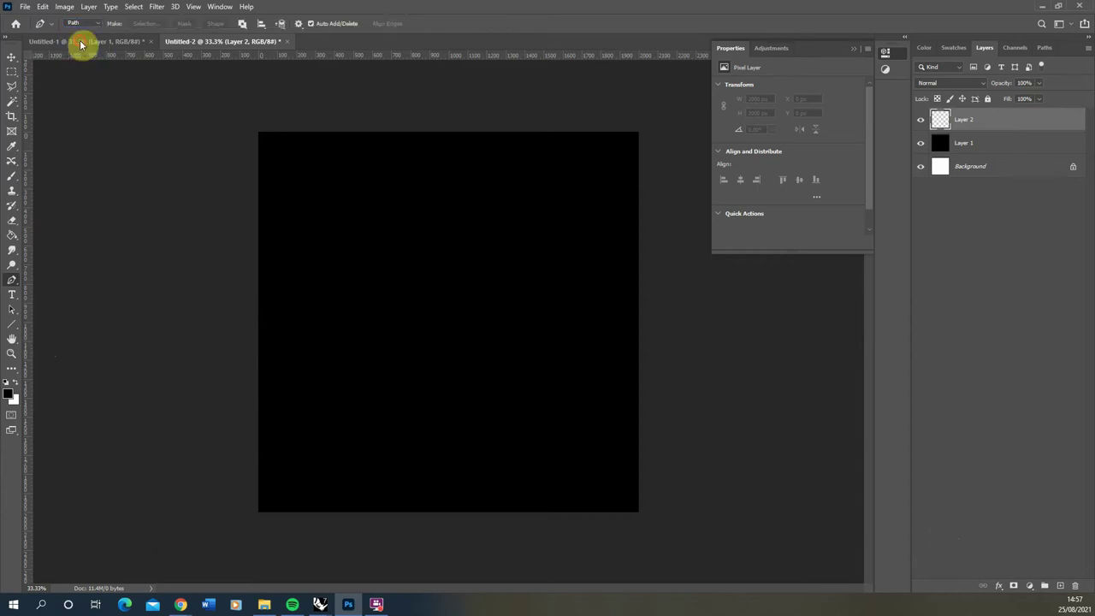
left_click(441, 229)
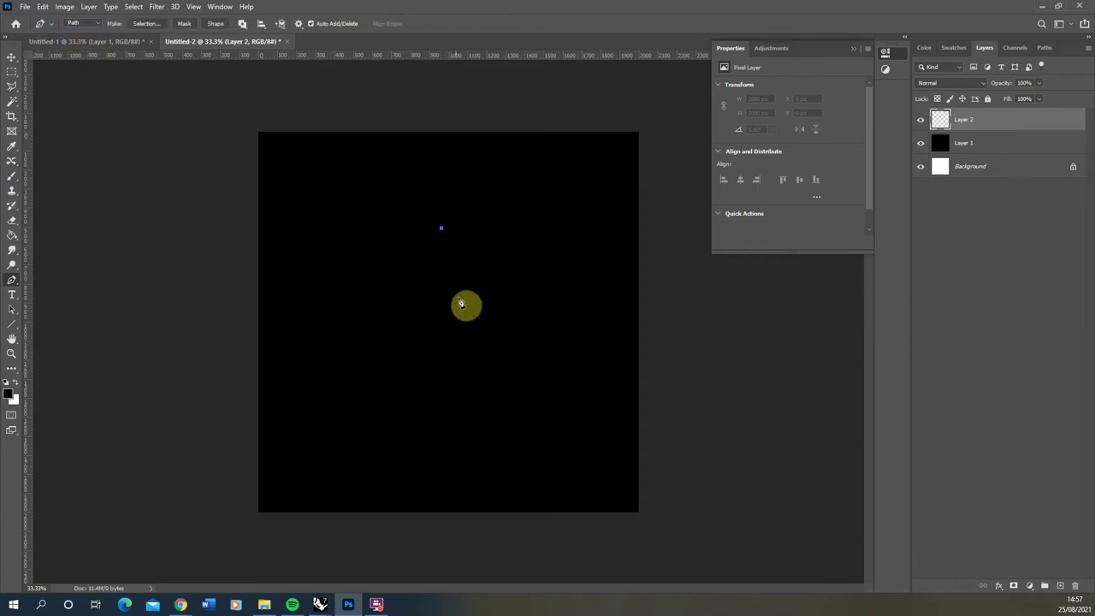
left_click(442, 423)
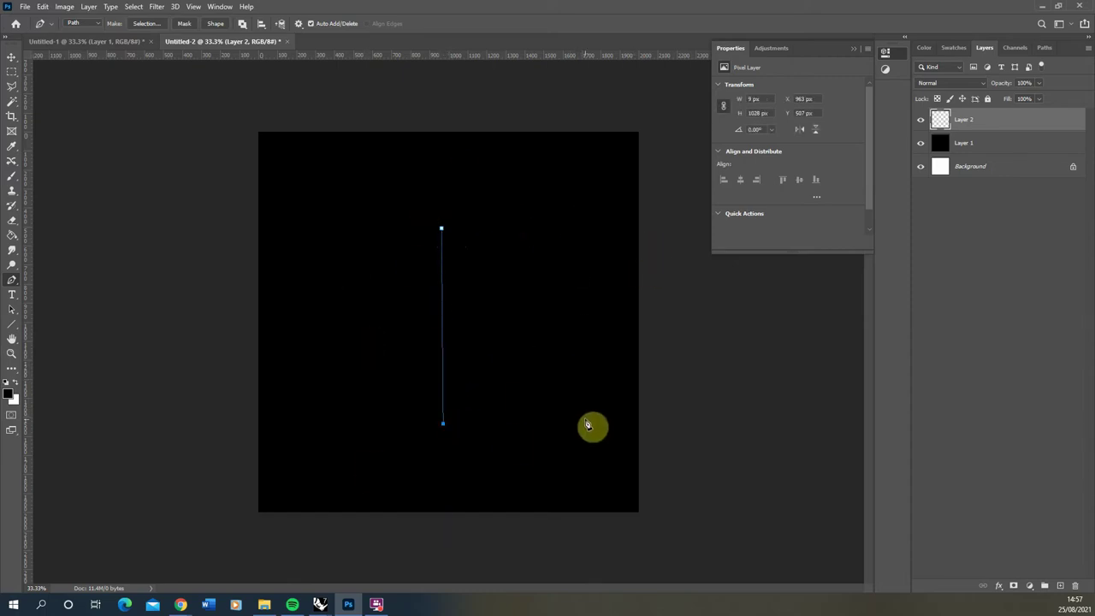
Open the Flame render filter and choose Multiple Flames Along Path
left_click(157, 8)
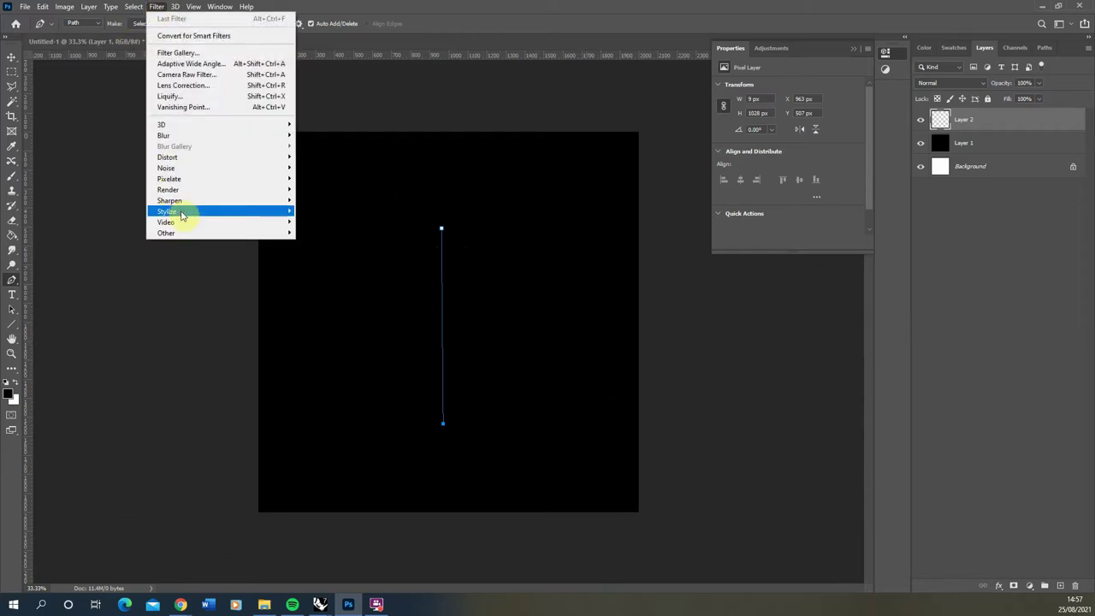
mouse_move(204, 190)
left_click(314, 190)
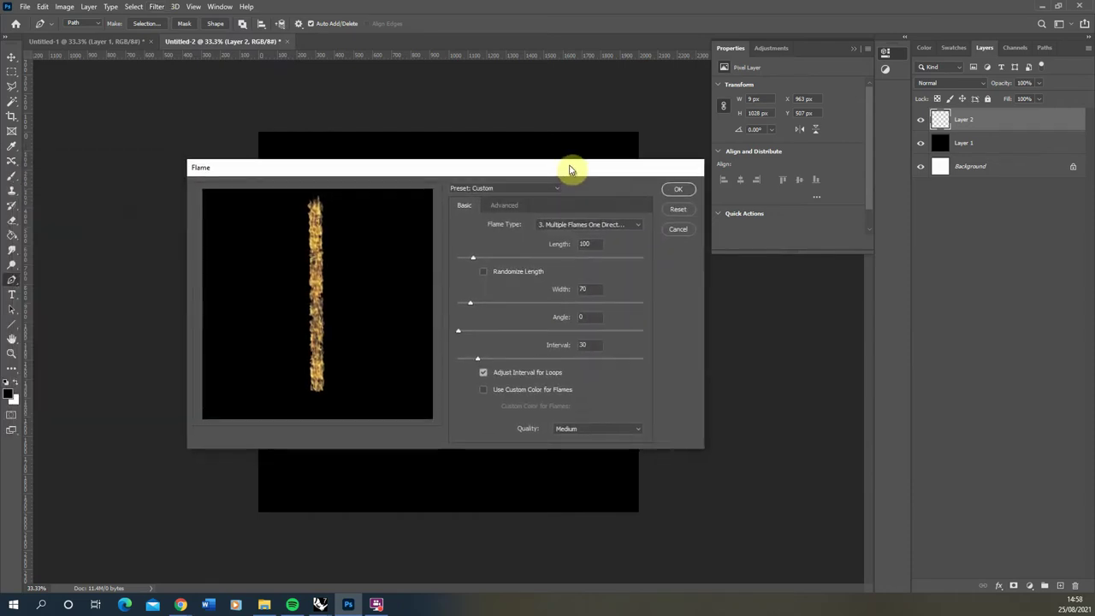
left_click_drag(570, 166, 533, 156)
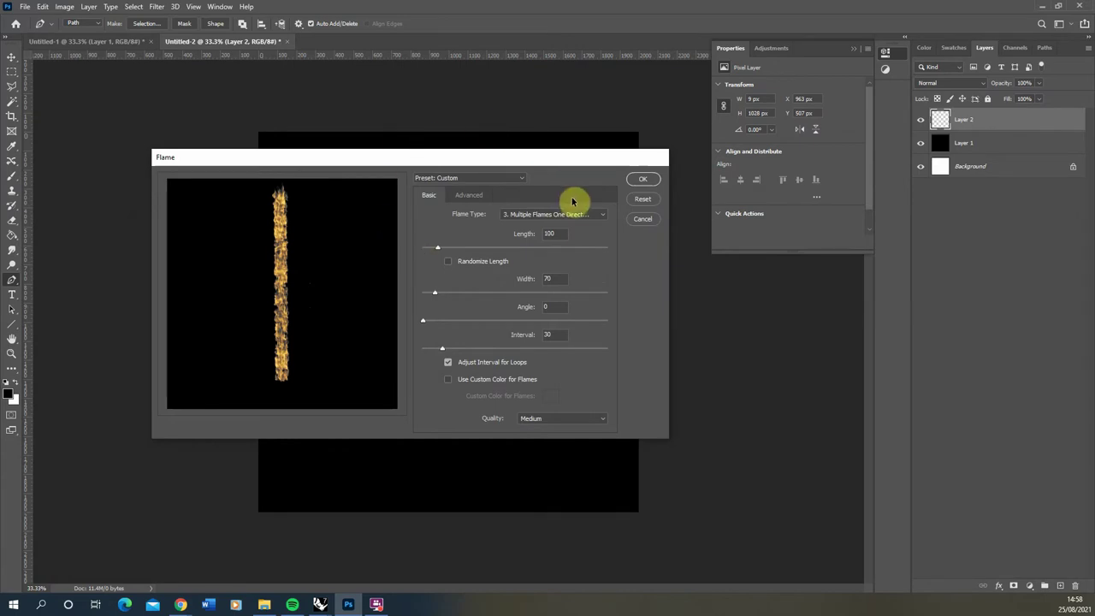
left_click(558, 217)
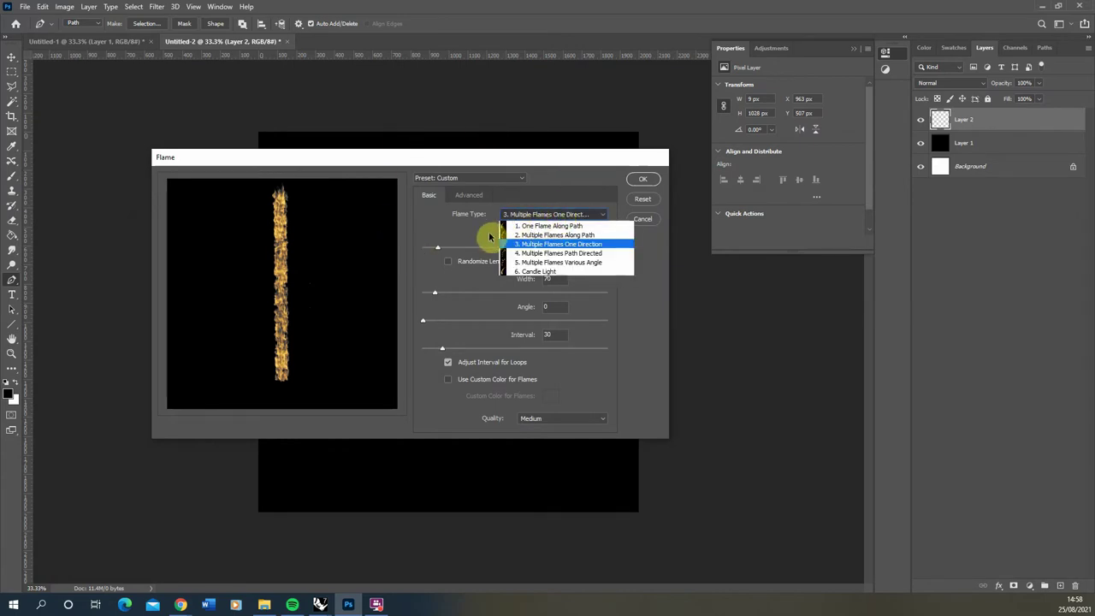
left_click(557, 236)
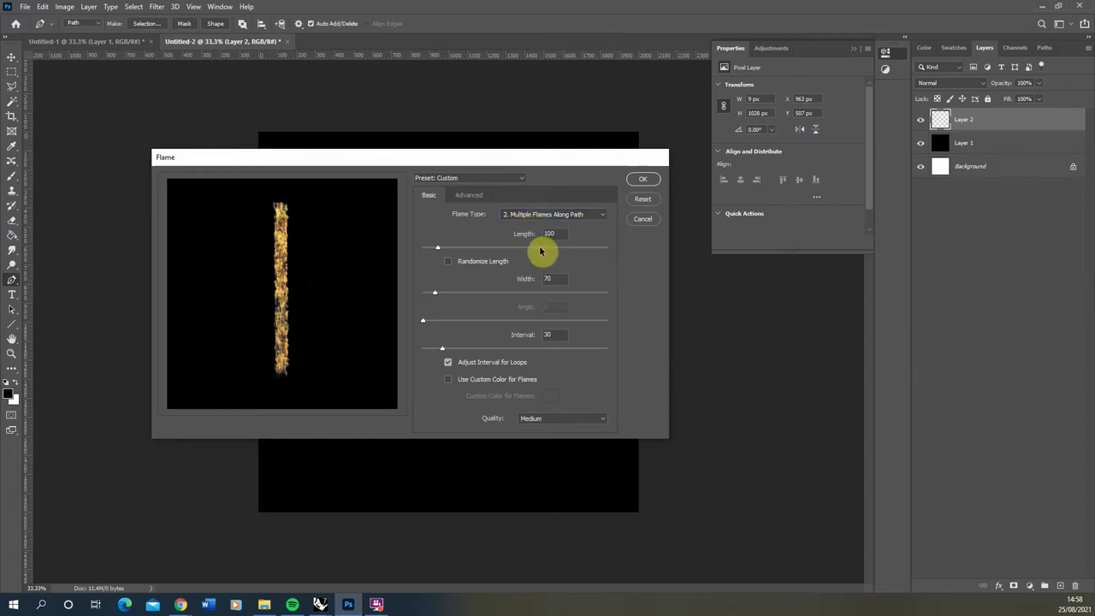
Set flame Length 790, Width 472, Interval 71 and High (Slow) quality
left_click(548, 248)
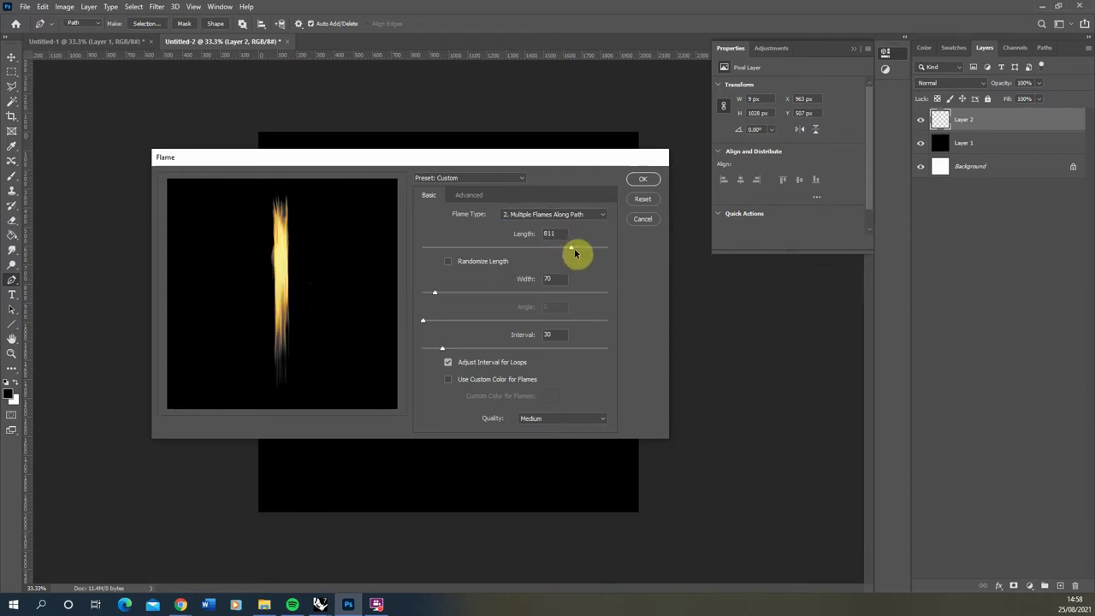
left_click(481, 295)
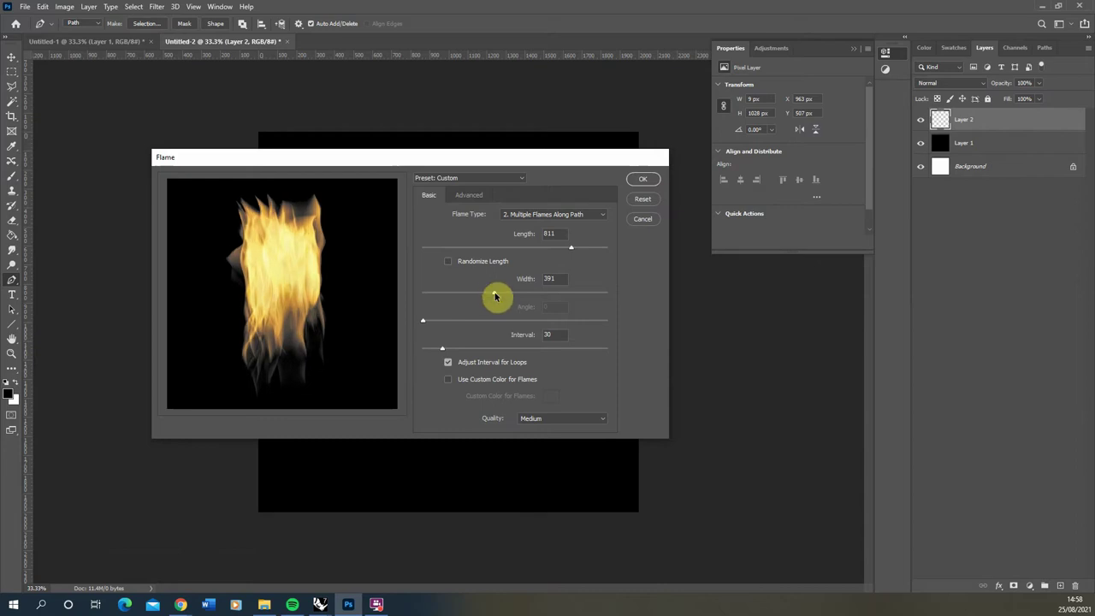
left_click_drag(491, 295, 508, 295)
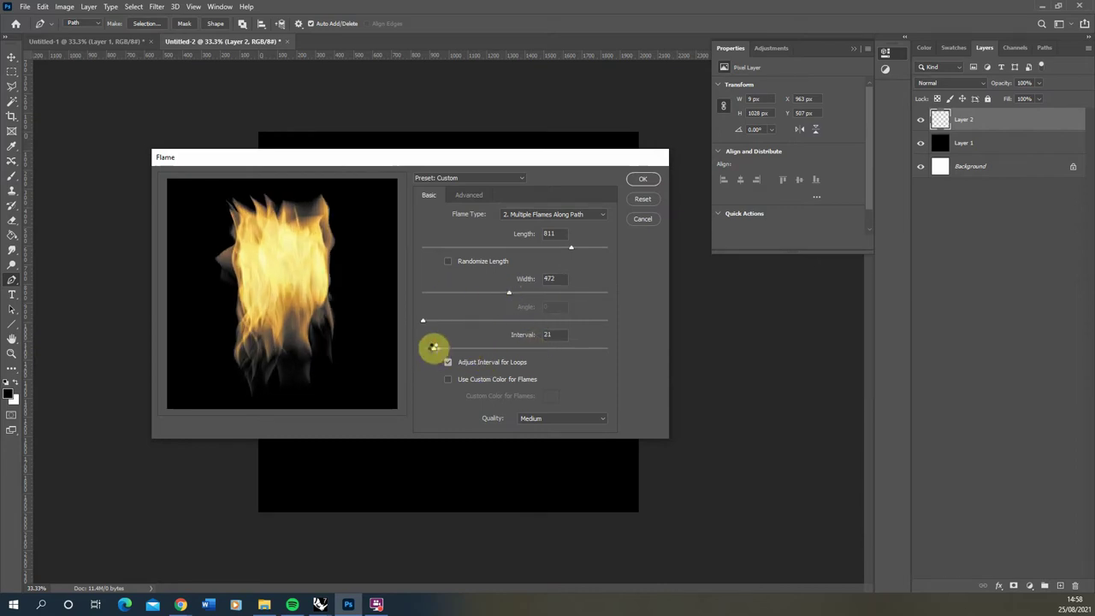
left_click_drag(433, 346, 496, 358)
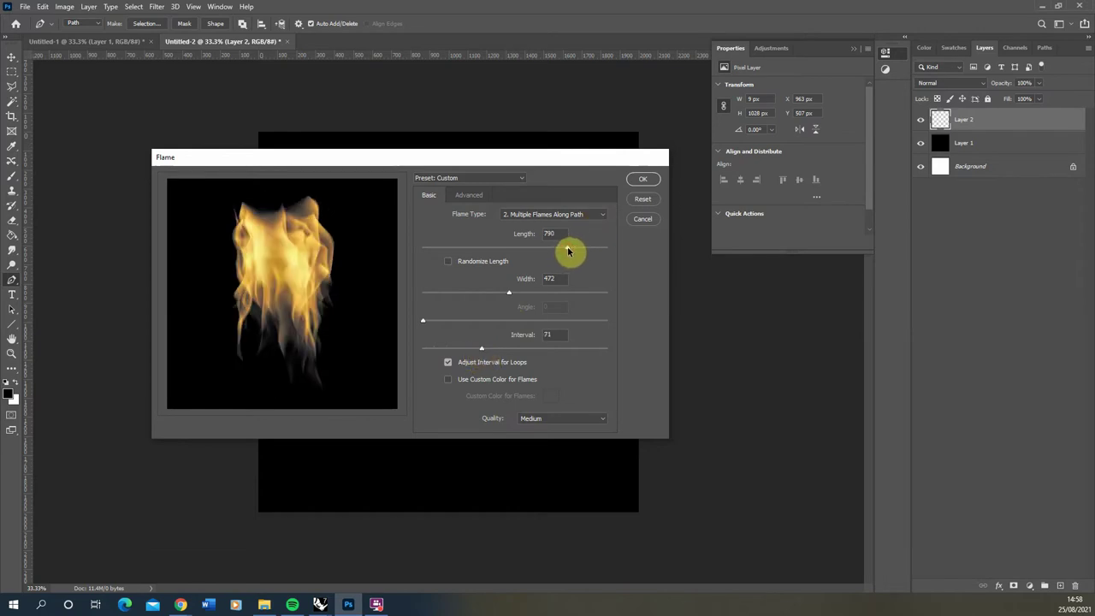
left_click(587, 421)
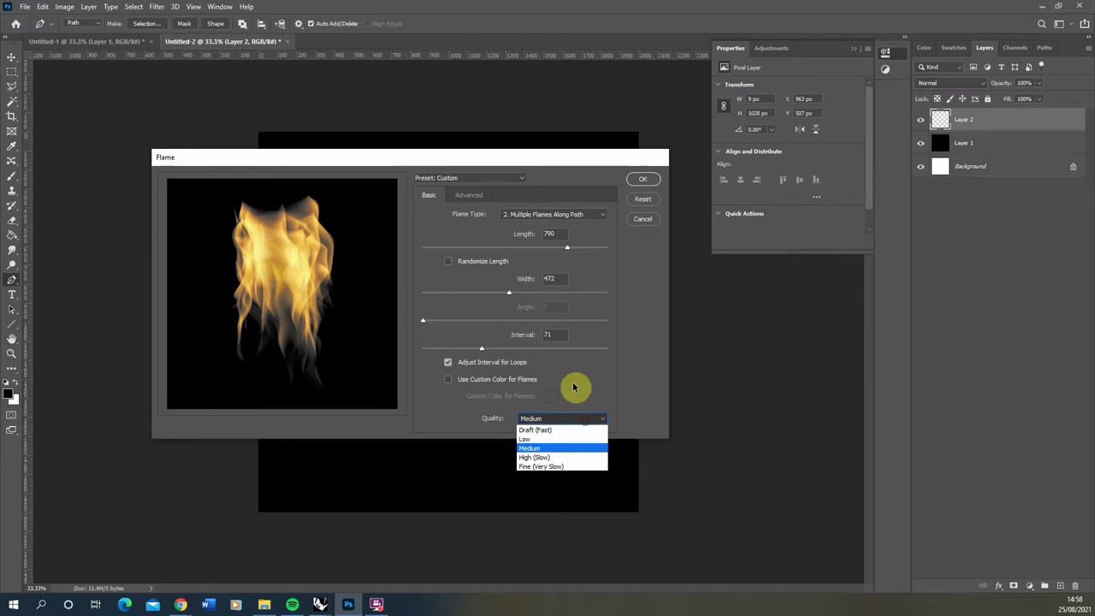
left_click(545, 458)
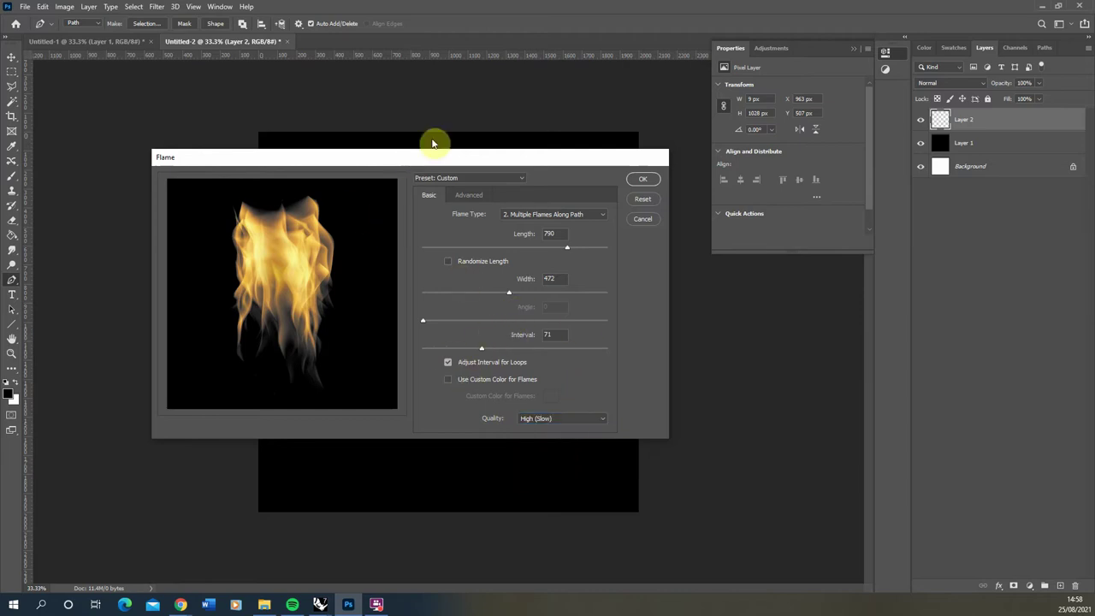
Raise the Advanced Arrangement value to 39.4 and render the flames along the path
left_click(469, 197)
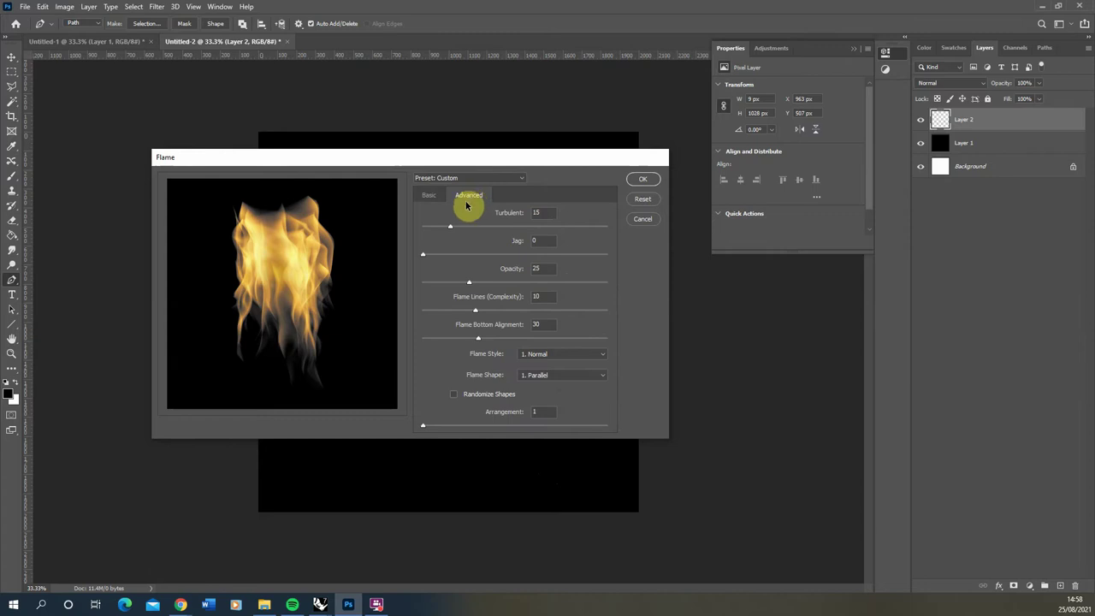
left_click(442, 427)
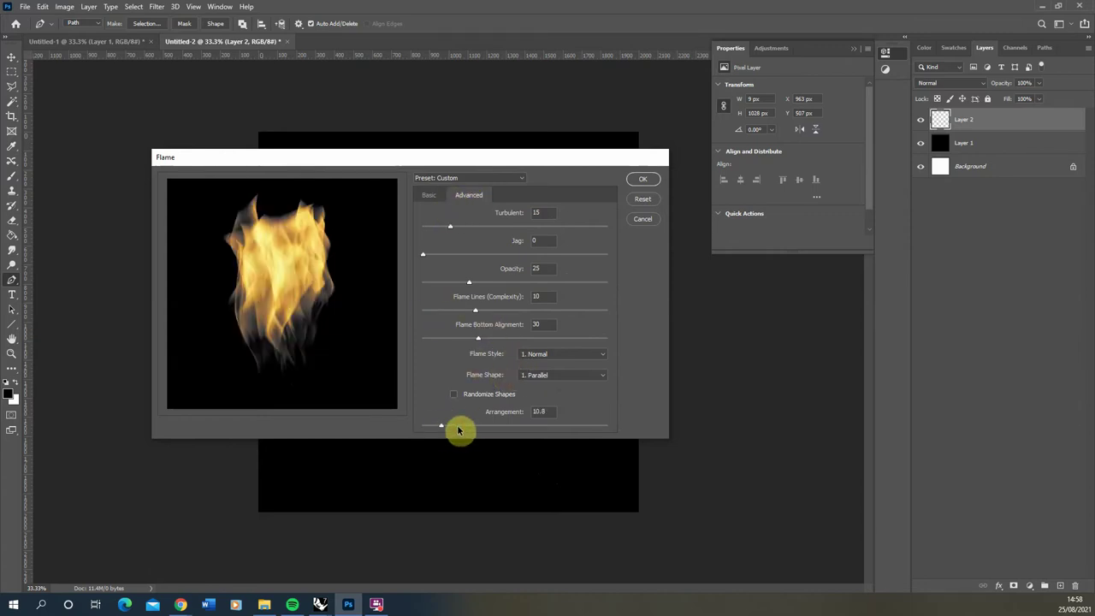
left_click_drag(476, 427, 485, 428)
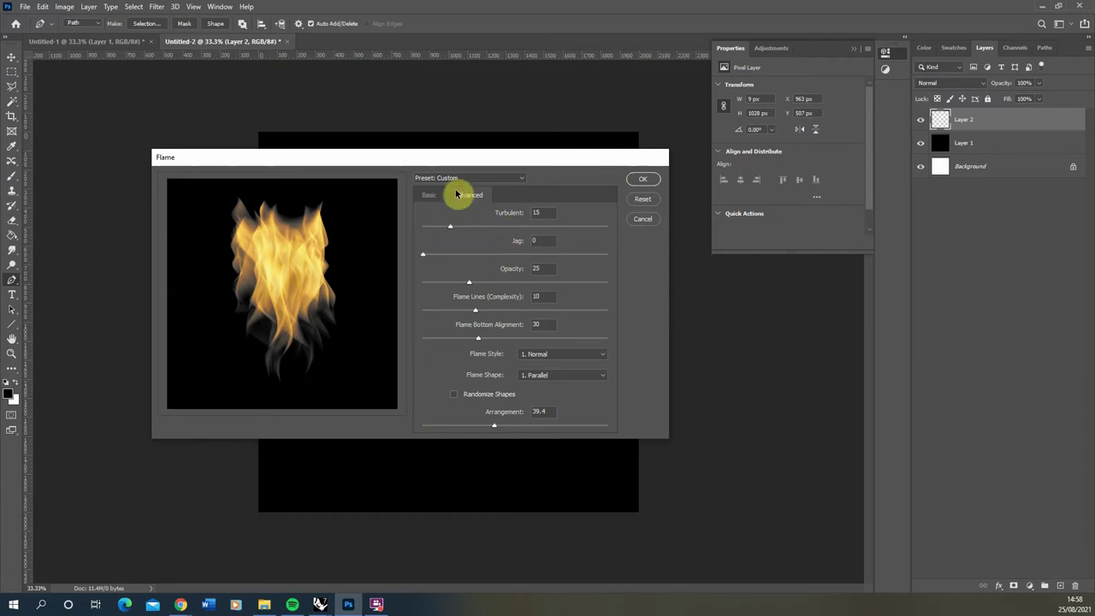
left_click(642, 179)
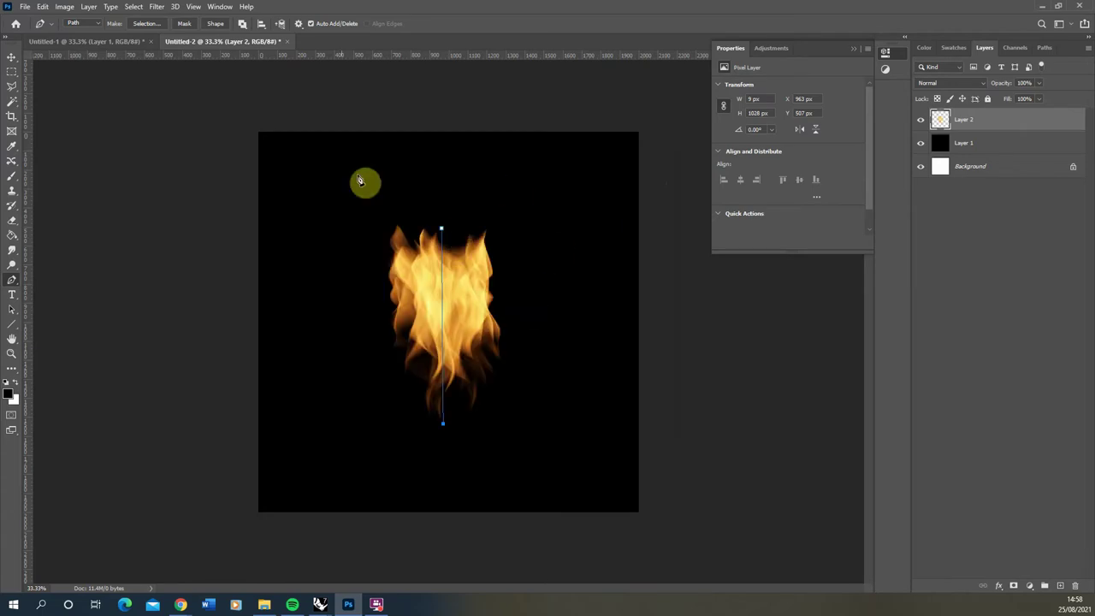
Crop the canvas to 1280 × 1280 px around the flame
left_click(11, 83)
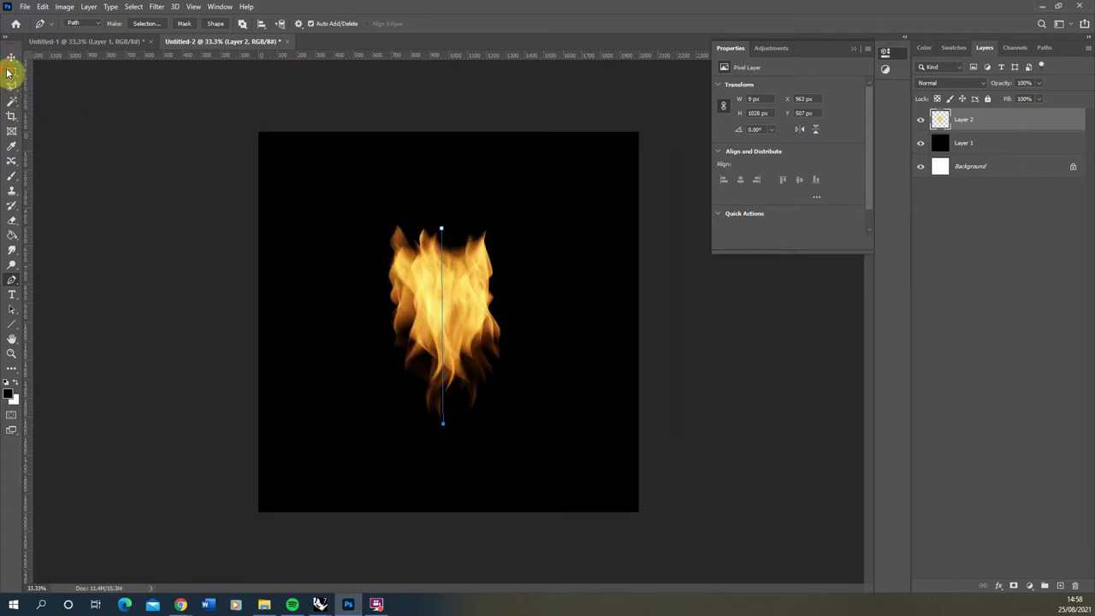
left_click(11, 115)
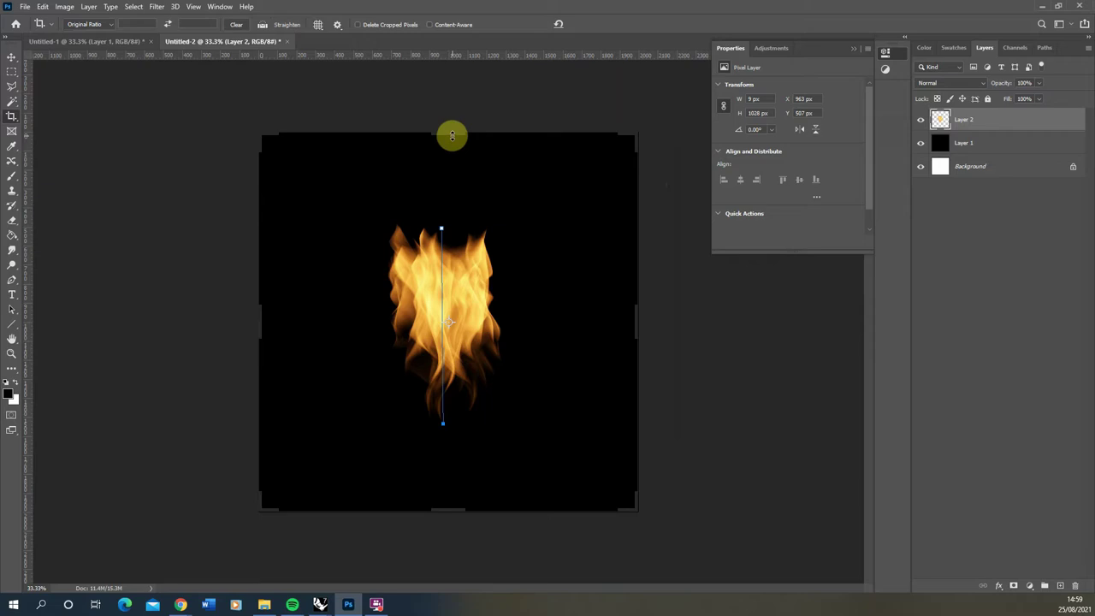
left_click_drag(452, 134, 450, 201, "alt")
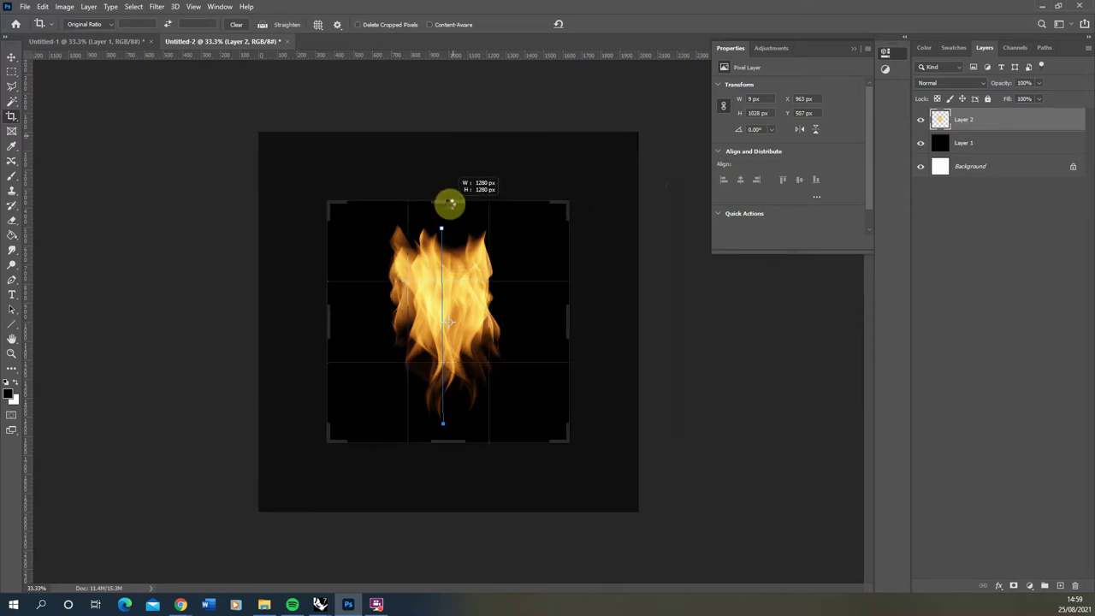
left_click(11, 71)
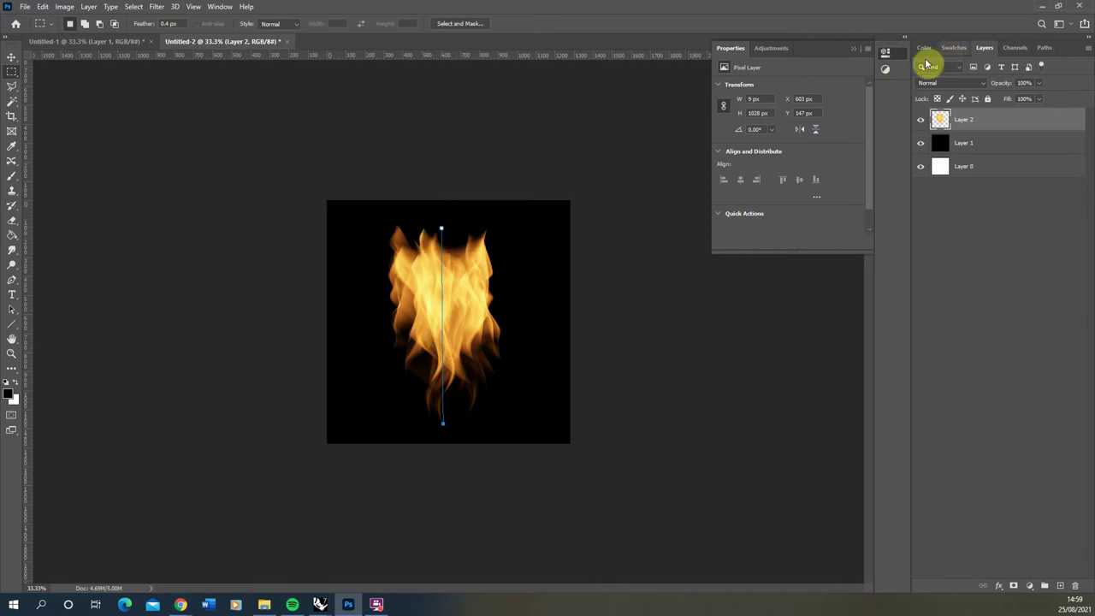
Delete the Work Path from the Paths panel
left_click(1050, 53)
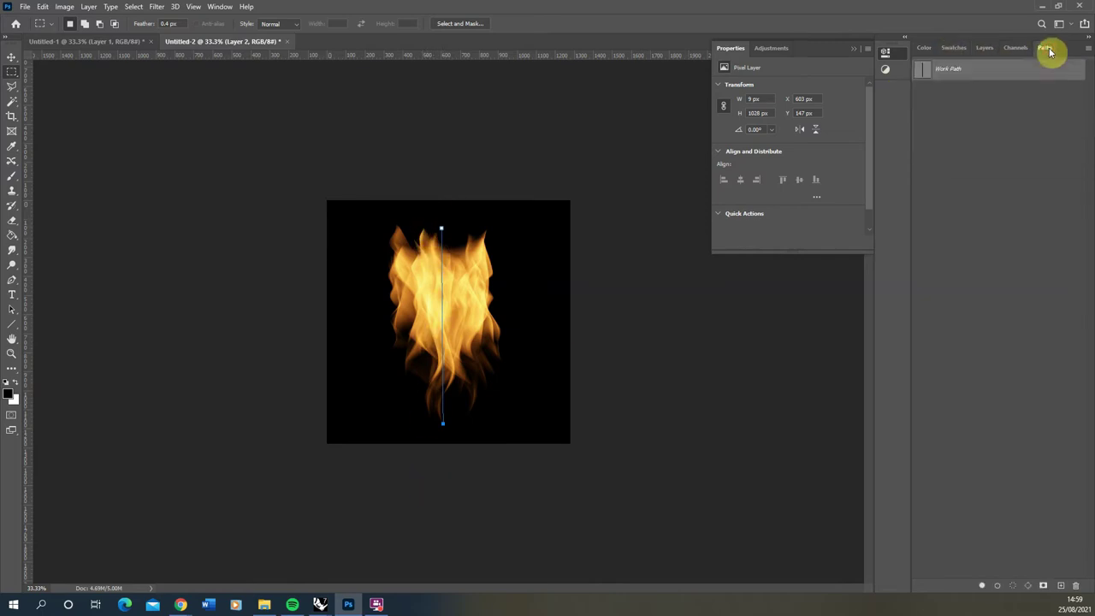
right_click(969, 74)
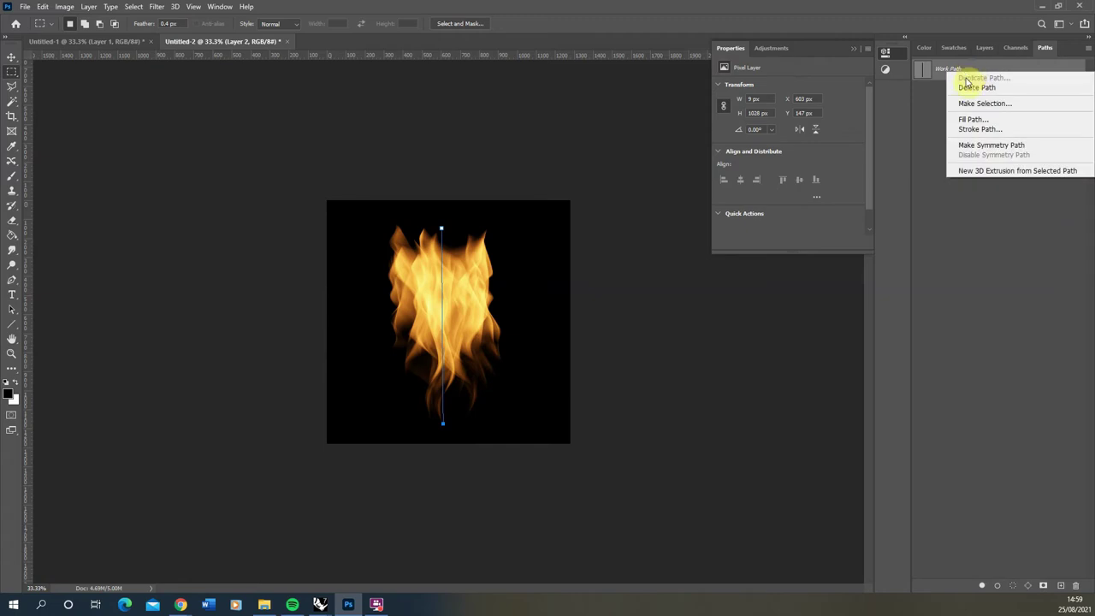
left_click(979, 89)
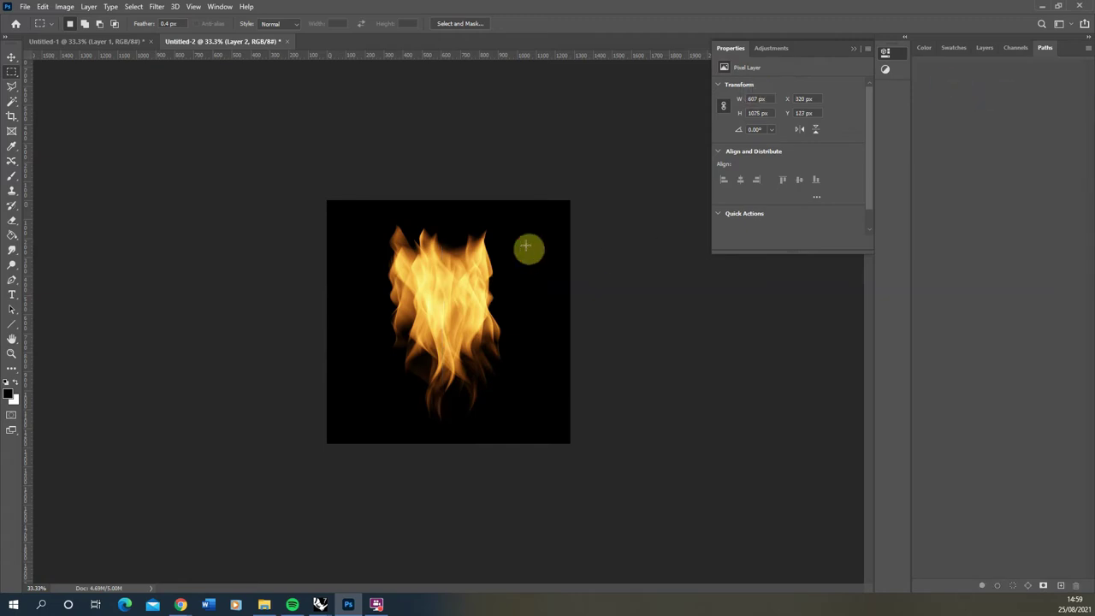
left_click(984, 49)
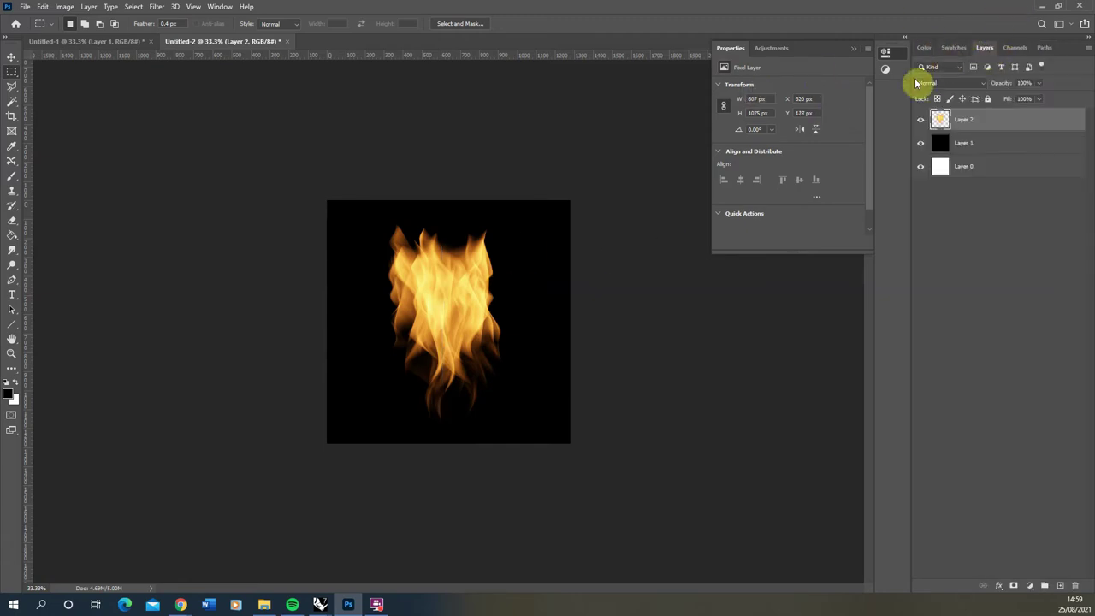
Add Layer 3 beneath the flame Layer 2 and hide the black Layer 1
left_click(1059, 586)
left_click_drag(970, 110, 951, 152)
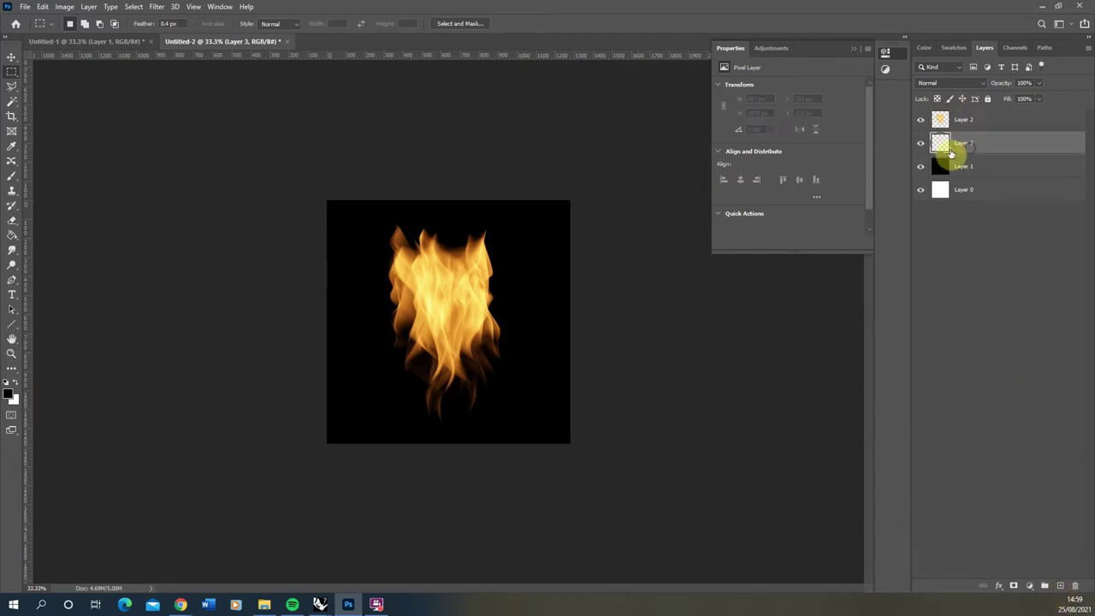
left_click(12, 234)
scroll(400, 254, "up", 5, "alt")
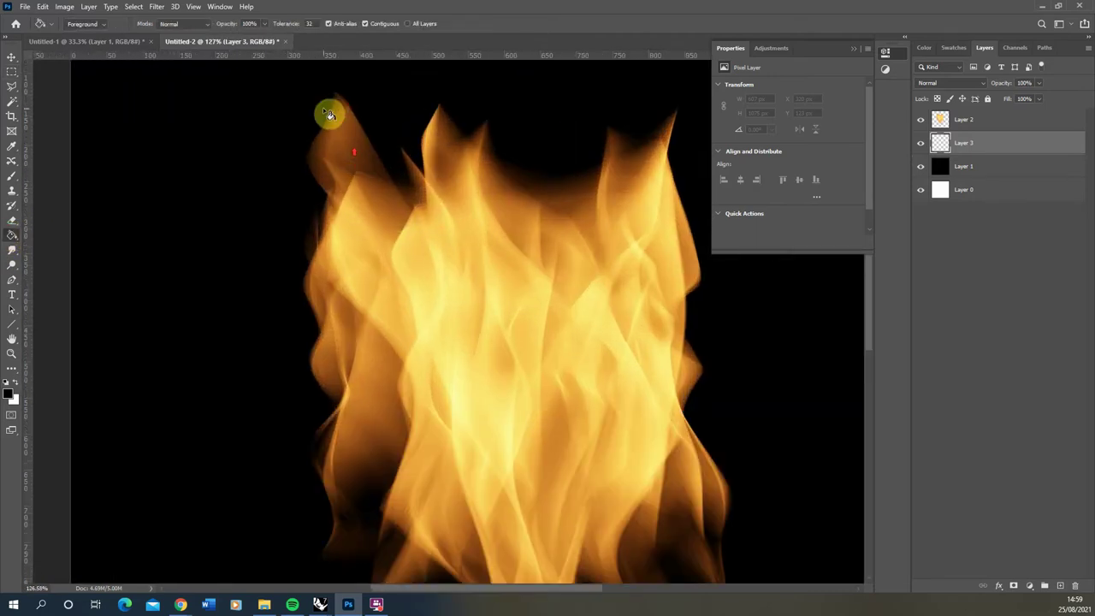
left_click(921, 167)
Fill Layer 3 with a darker orange sampled from the flame
scroll(420, 122, "up", 5, "alt")
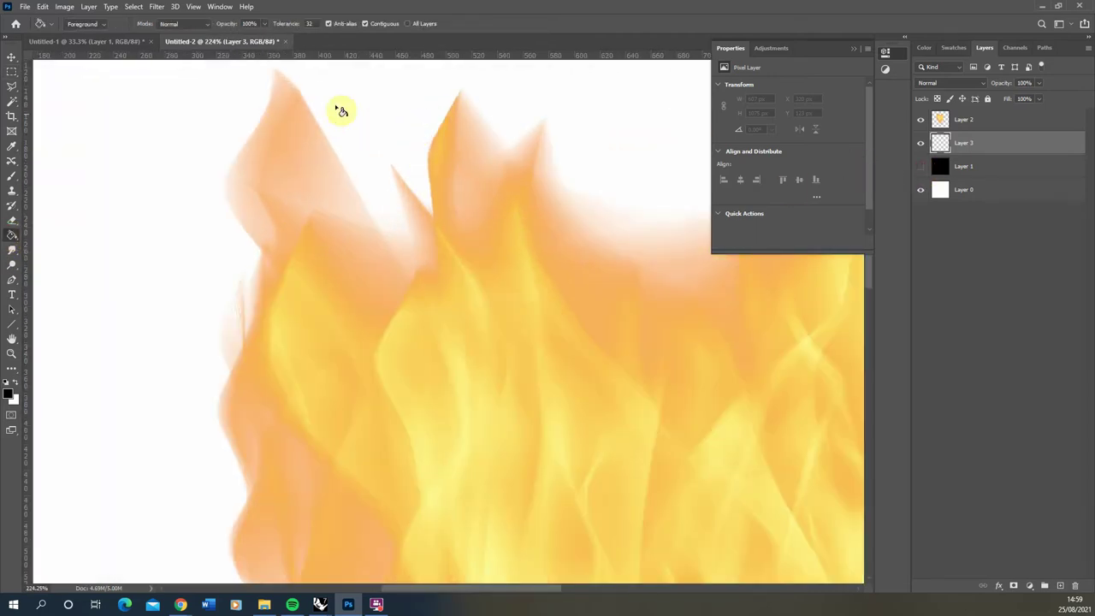
left_click(304, 102, "alt")
scroll(303, 108, "down", 6, "alt")
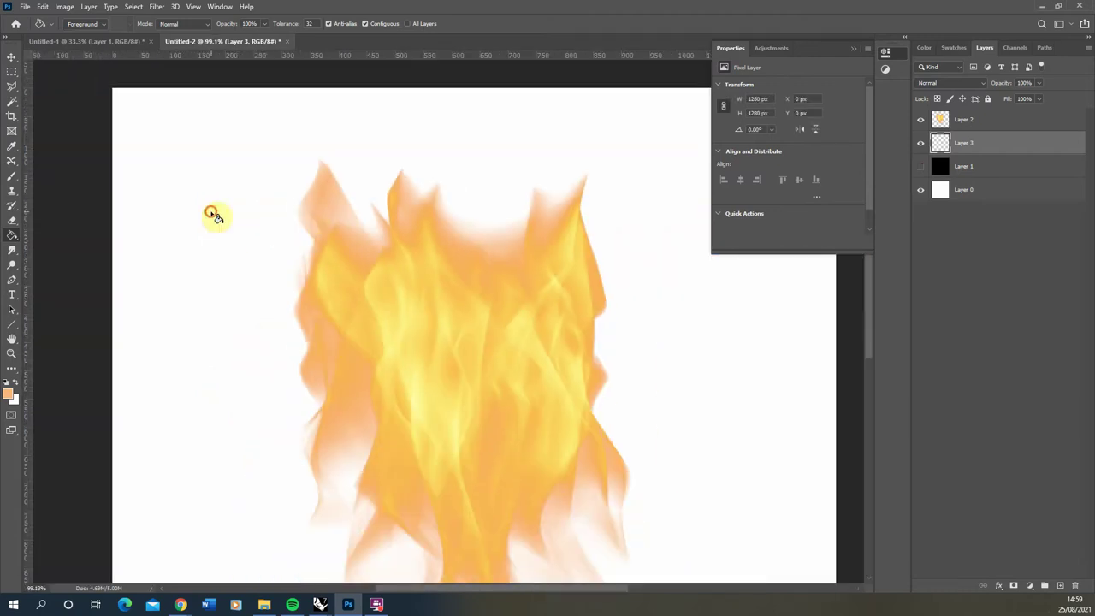
left_click(216, 215)
scroll(330, 237, "down", 2, "alt")
scroll(342, 214, "up", 6, "alt")
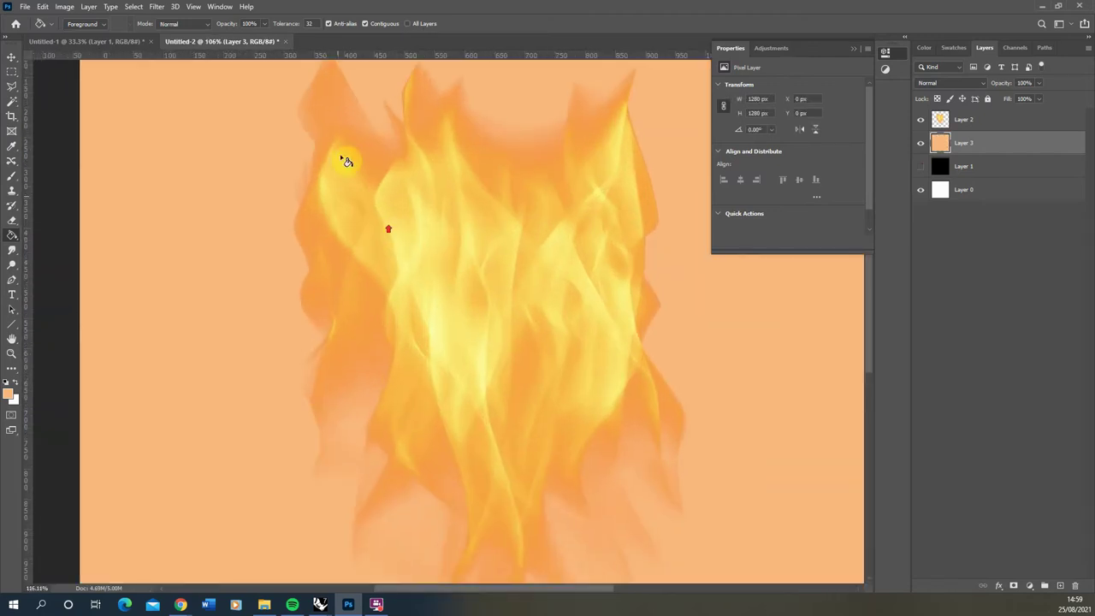
scroll(342, 123, "down", 2, "alt")
left_click(325, 142, "alt")
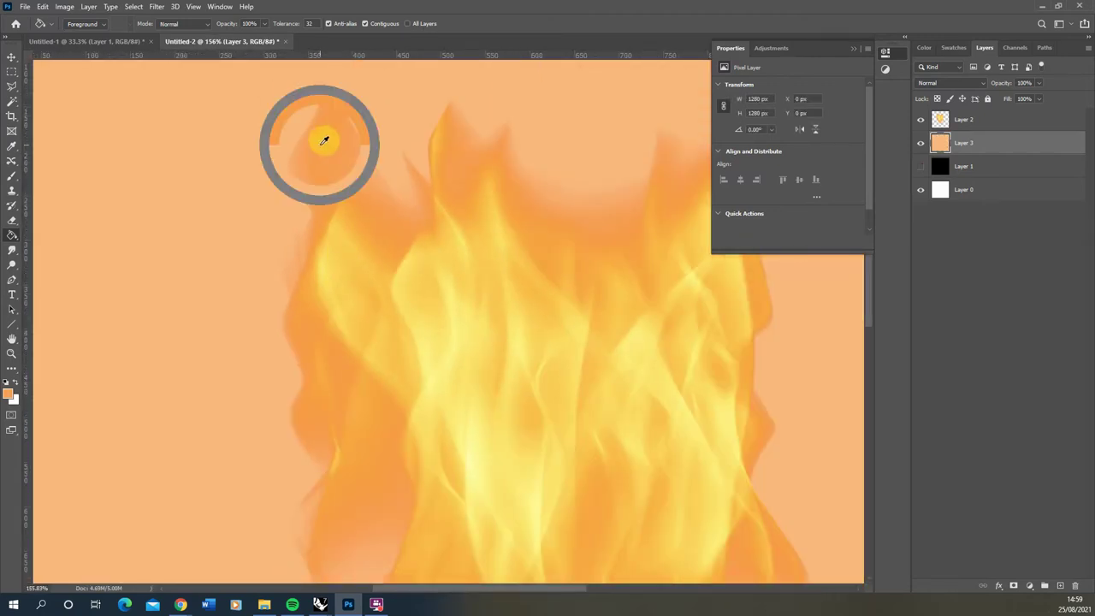
left_click(247, 147)
scroll(268, 191, "down", 4, "alt")
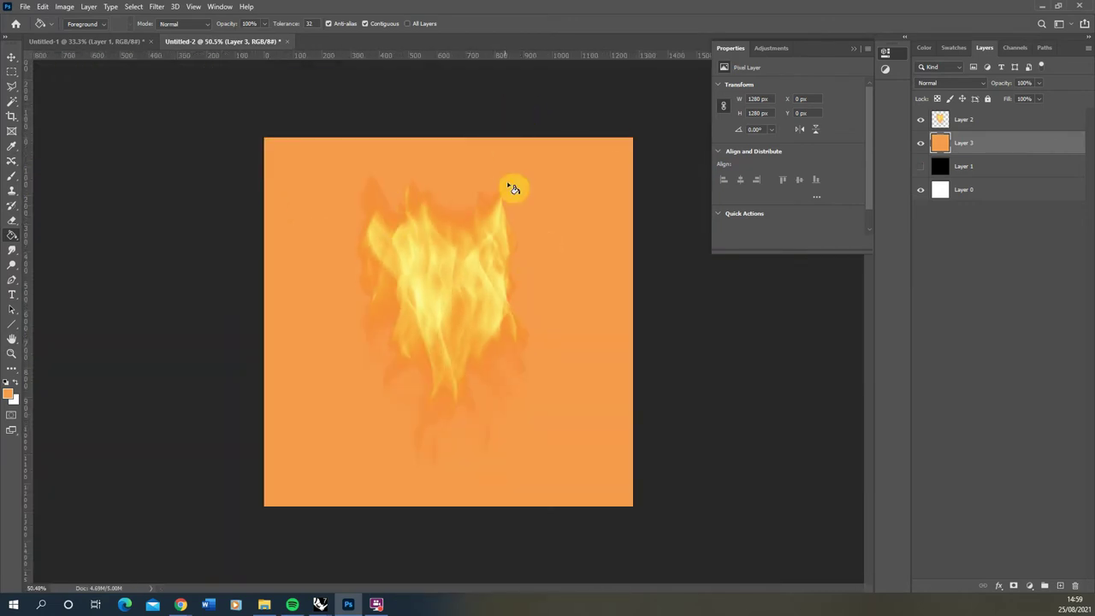
Save the image as the JPEG Fire_Colour in Textures at Maximum quality 12
left_click(25, 6)
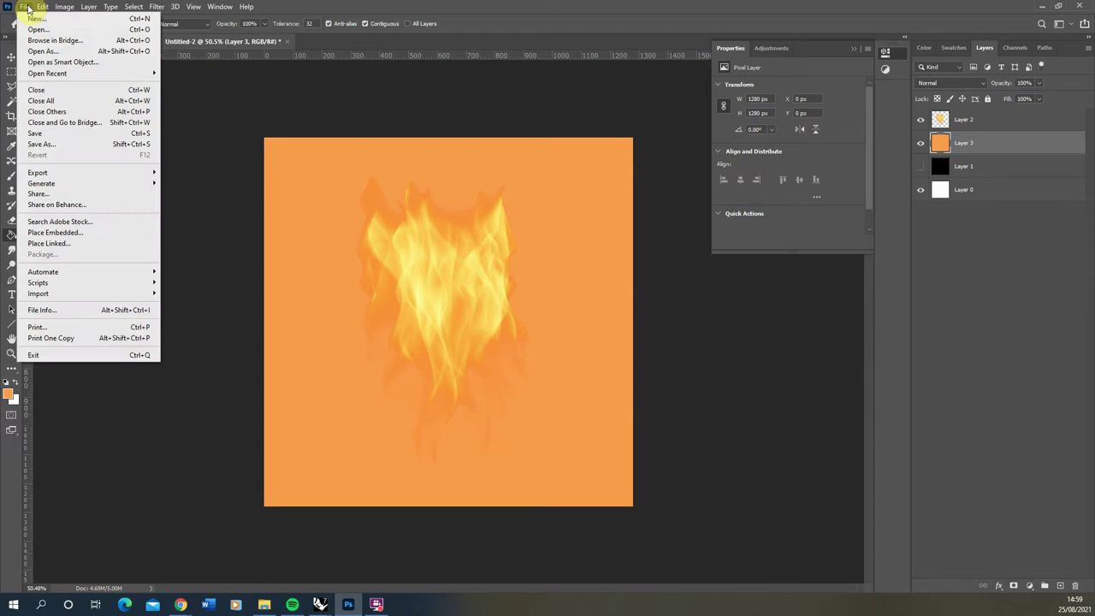
left_click(51, 146)
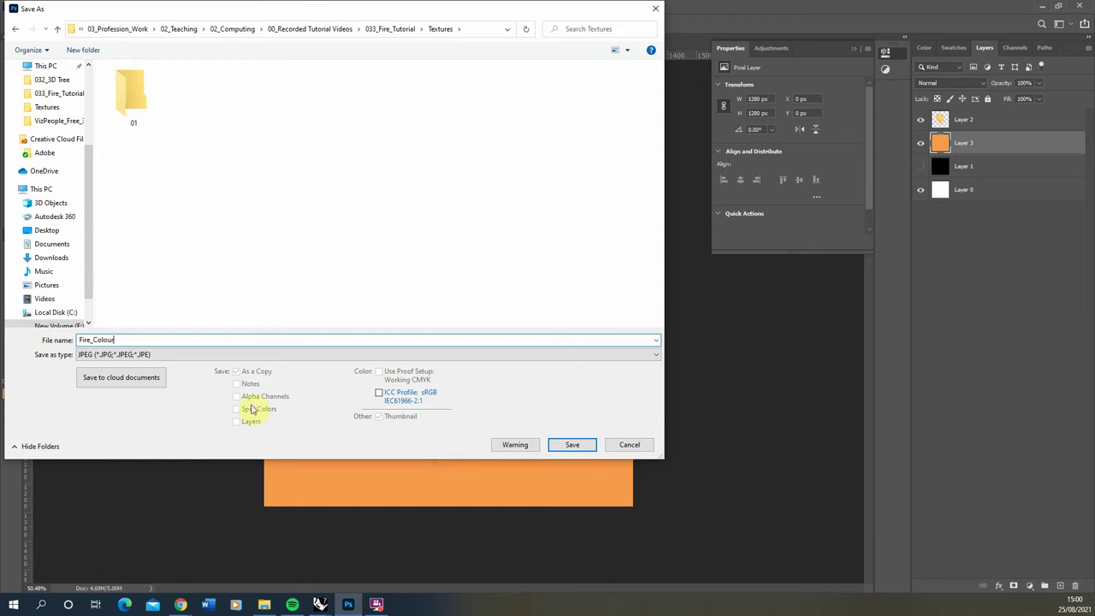
left_click(572, 445)
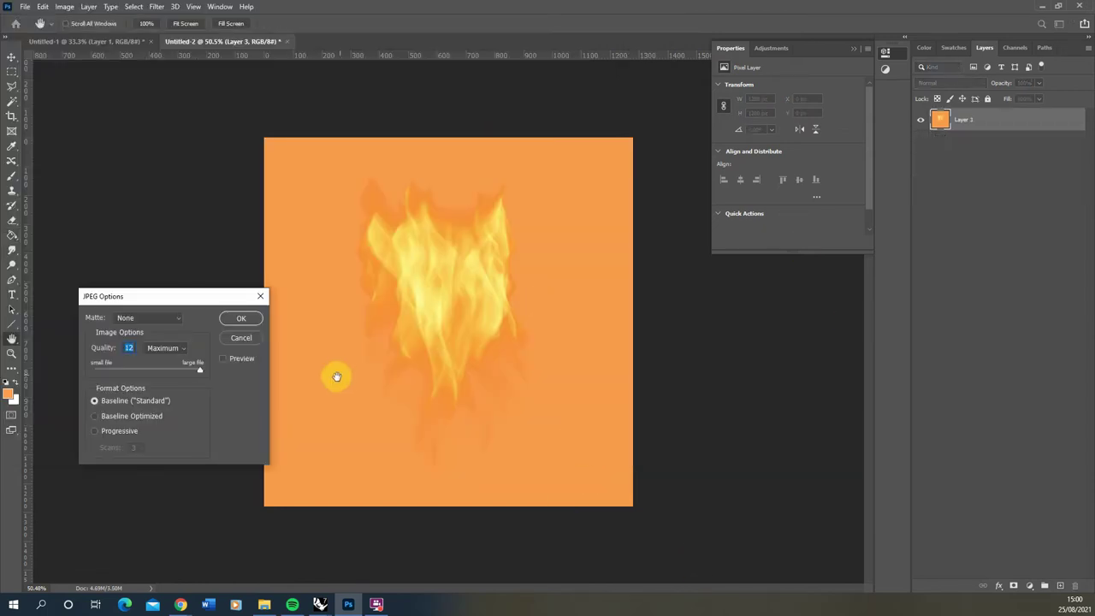
left_click(241, 319)
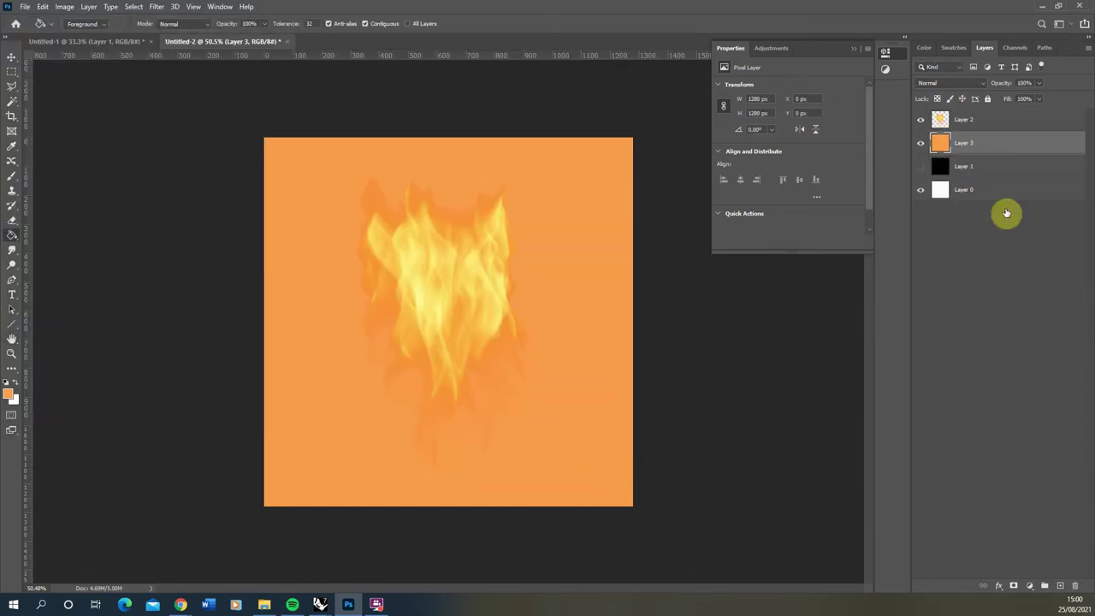
Hide orange Layer 3, show black Layer 1, and select the flame Layer 2
left_click(920, 143)
left_click(921, 167)
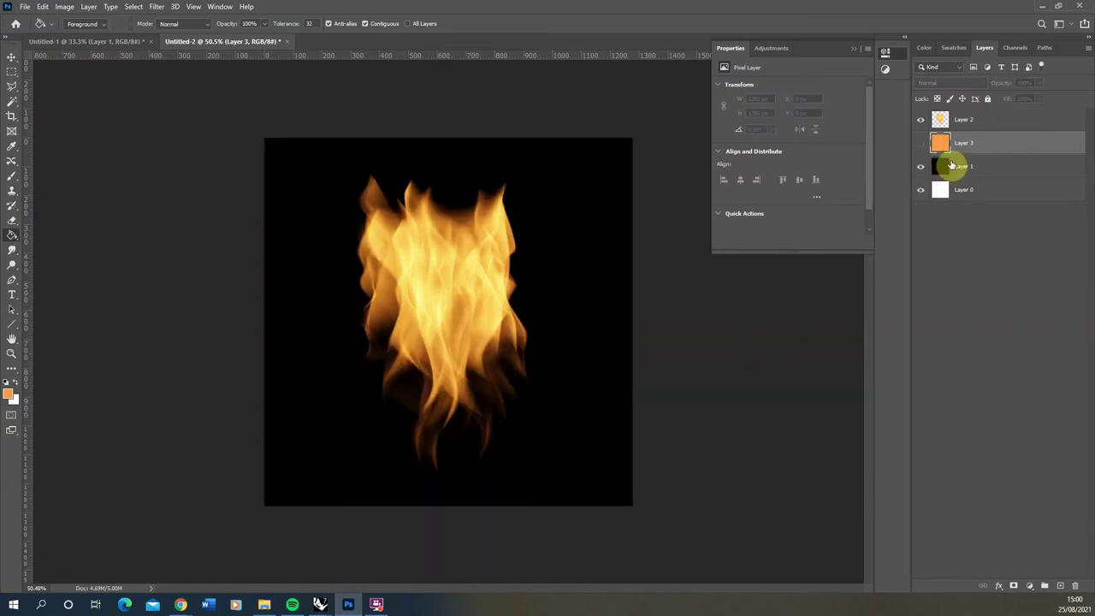
left_click(995, 120)
Add Black & White and Levels adjustment layers, setting the Levels white input to 181
left_click(1027, 586)
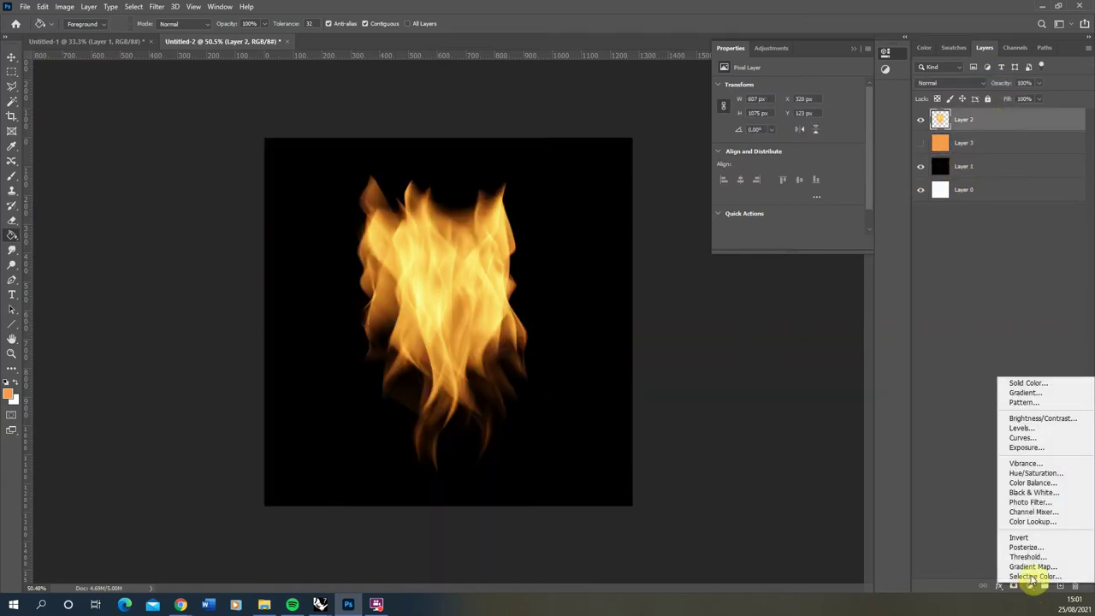
left_click(1033, 493)
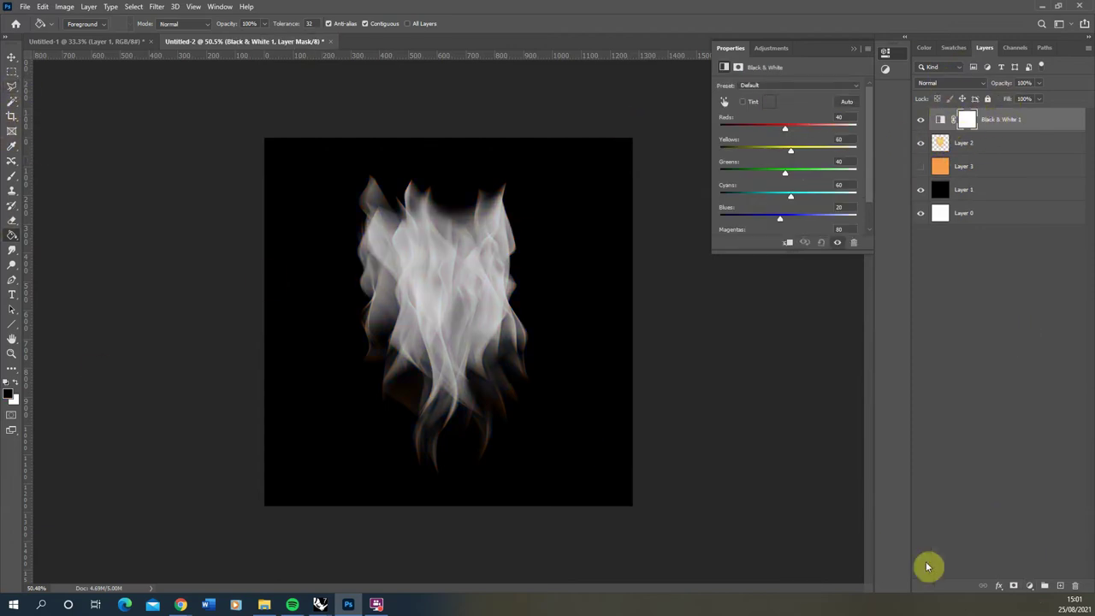
left_click(1029, 586)
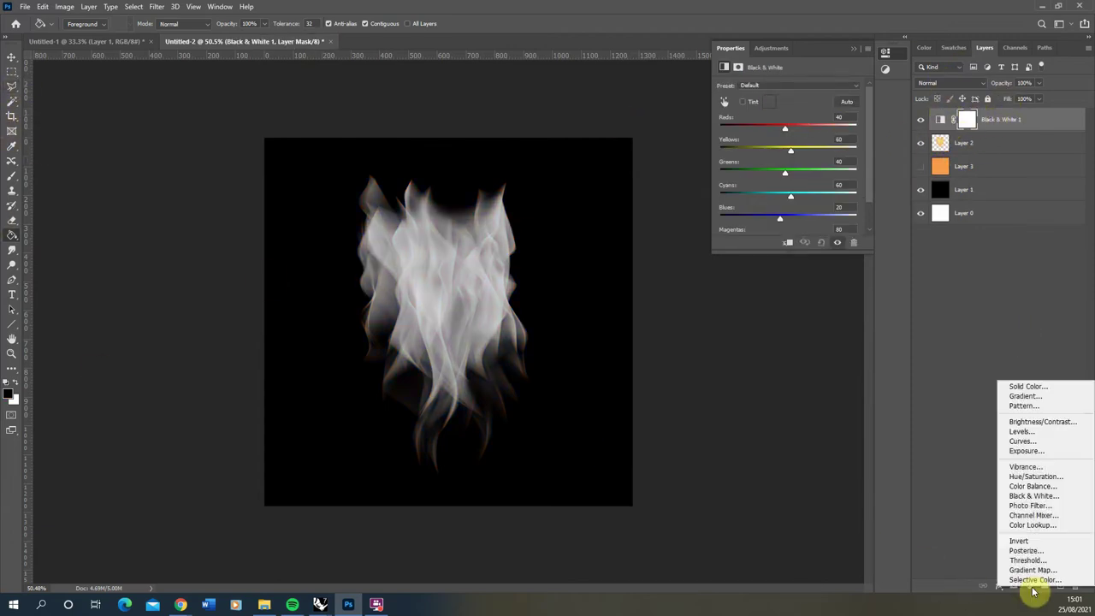
left_click(1016, 432)
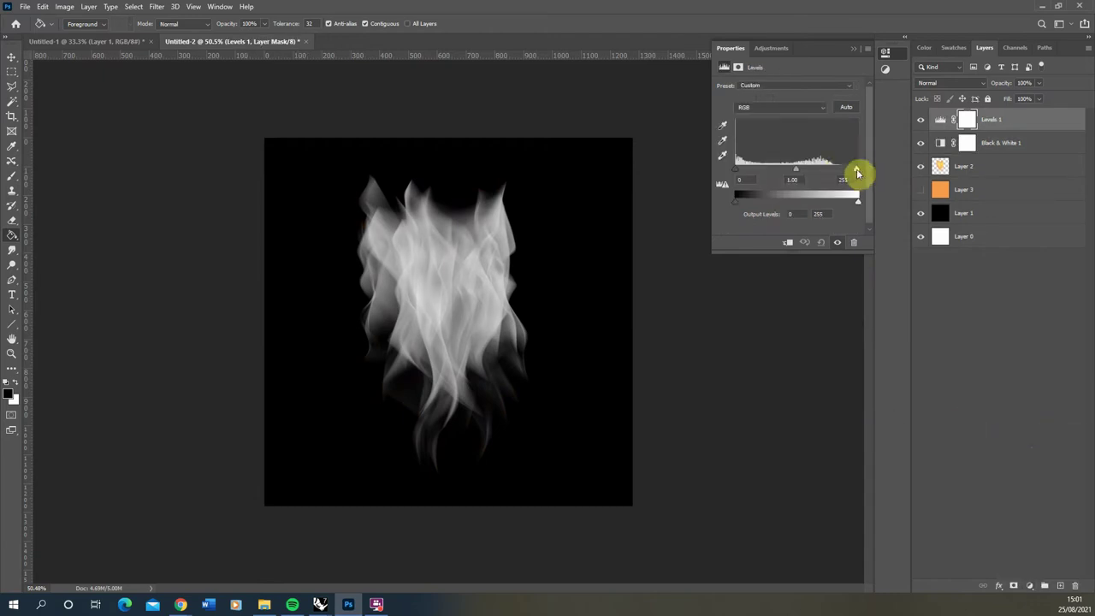
left_click_drag(852, 174, 824, 176)
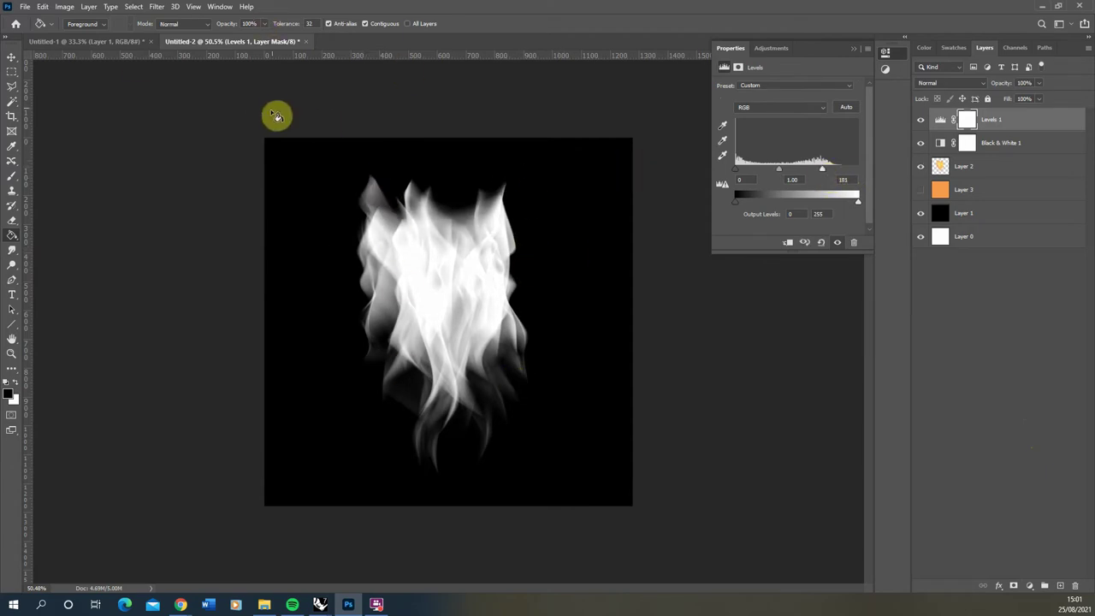
Save the greyscale flame image as the JPEG Fire_Opacity in Textures
left_click(25, 7)
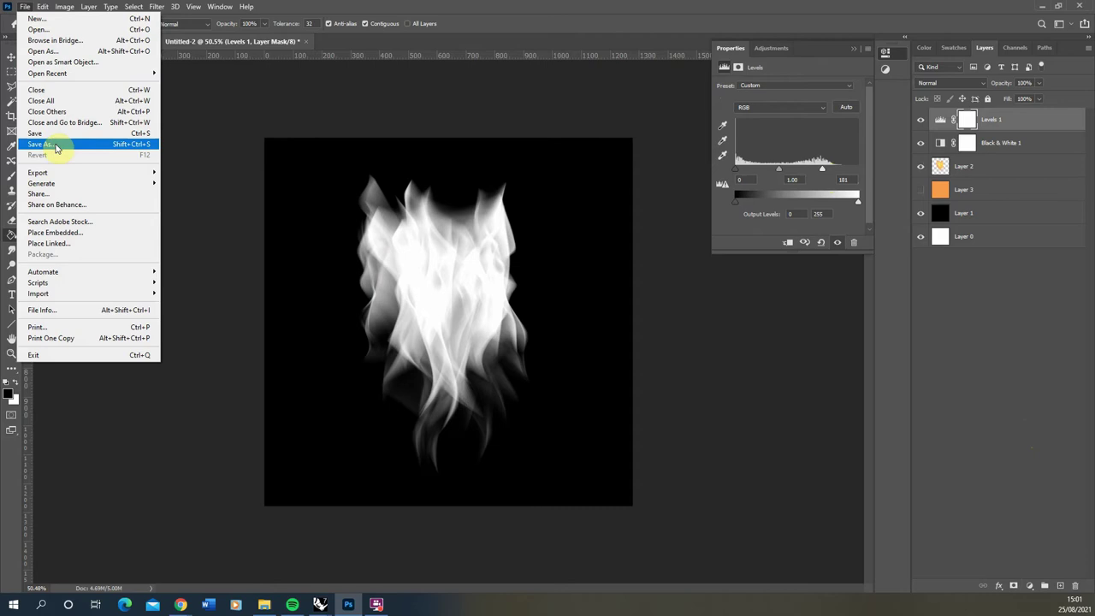
left_click(55, 148)
left_click(111, 354)
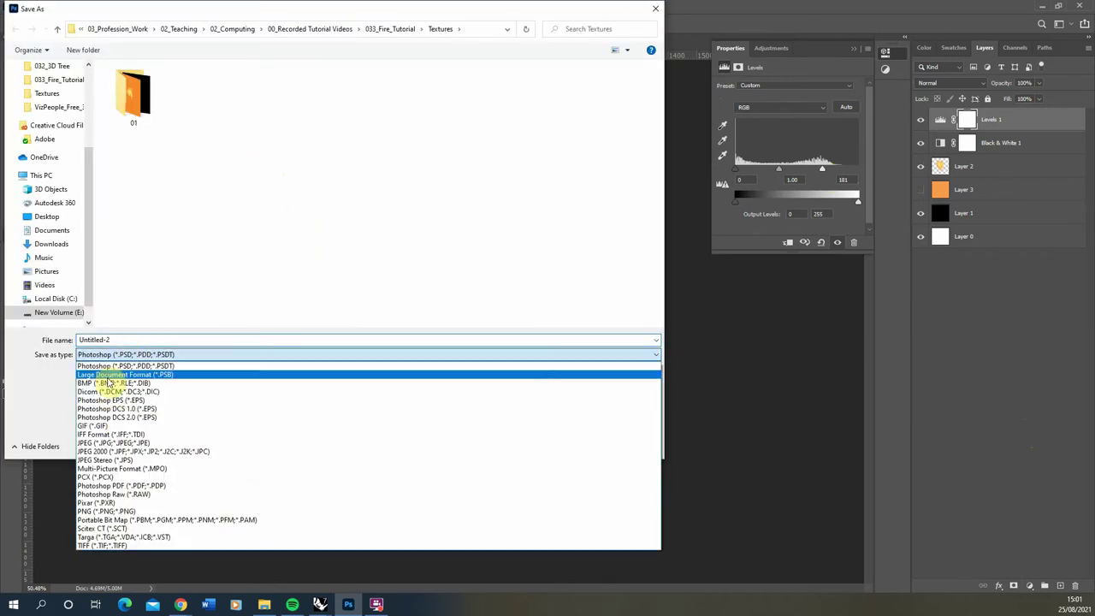
left_click(102, 443)
left_click(210, 115)
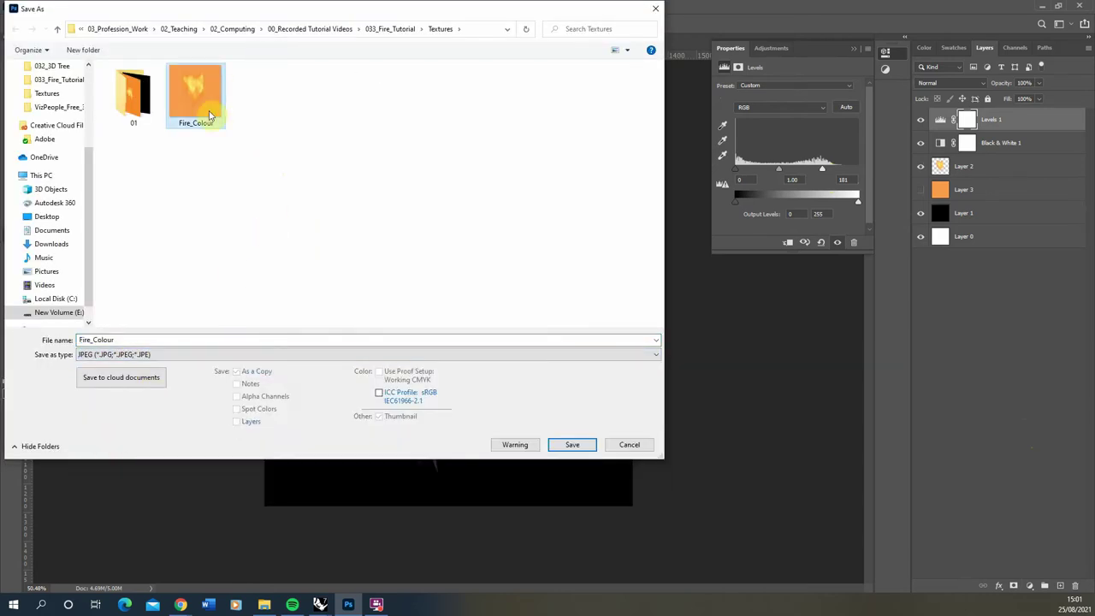
left_click(95, 339)
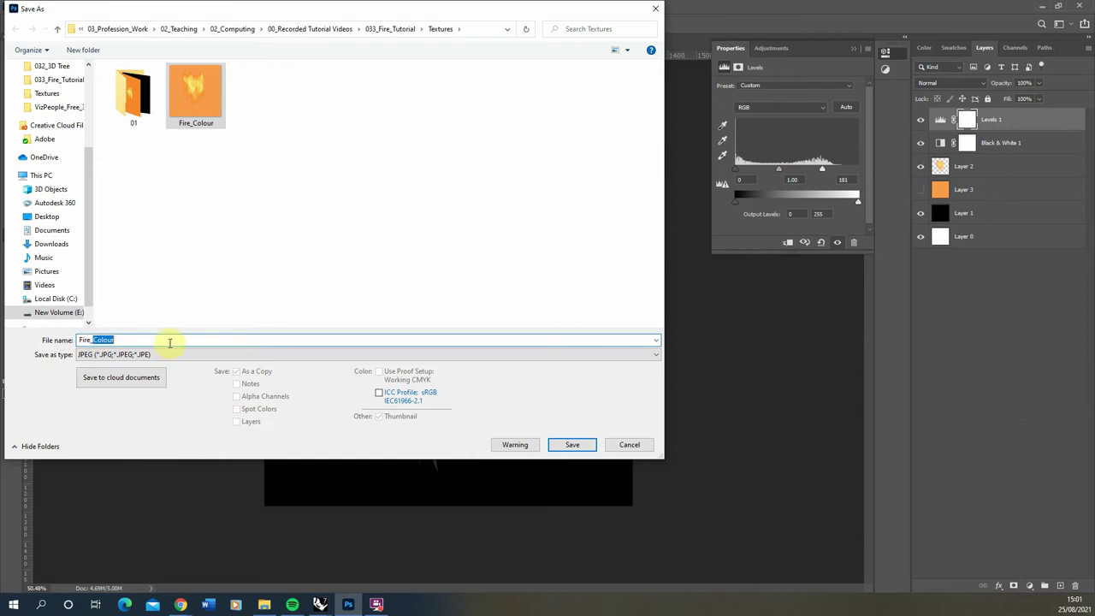
type("Opacity")
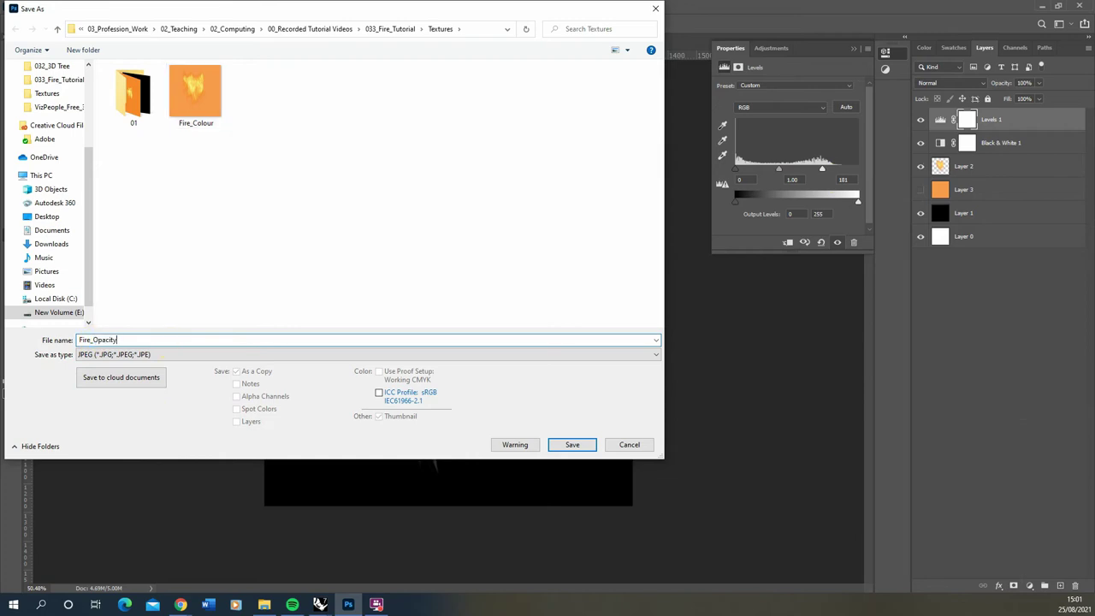
left_click(572, 443)
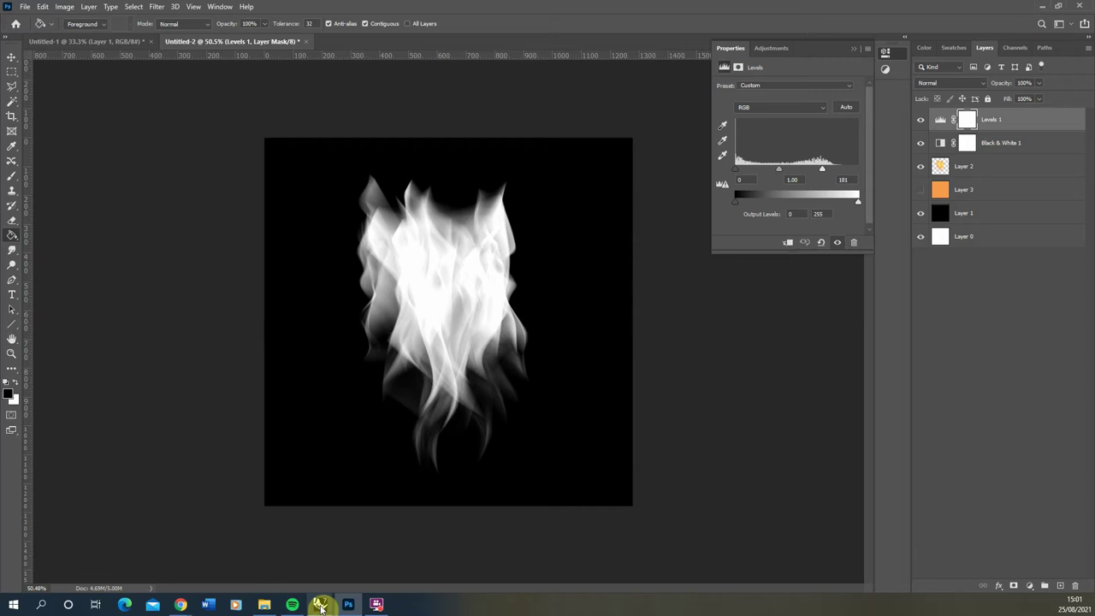
Back in Rhino, adjust the V-Ray render's Exposure, then minimize the frame buffer
mouse_move(320, 606)
left_click(278, 560)
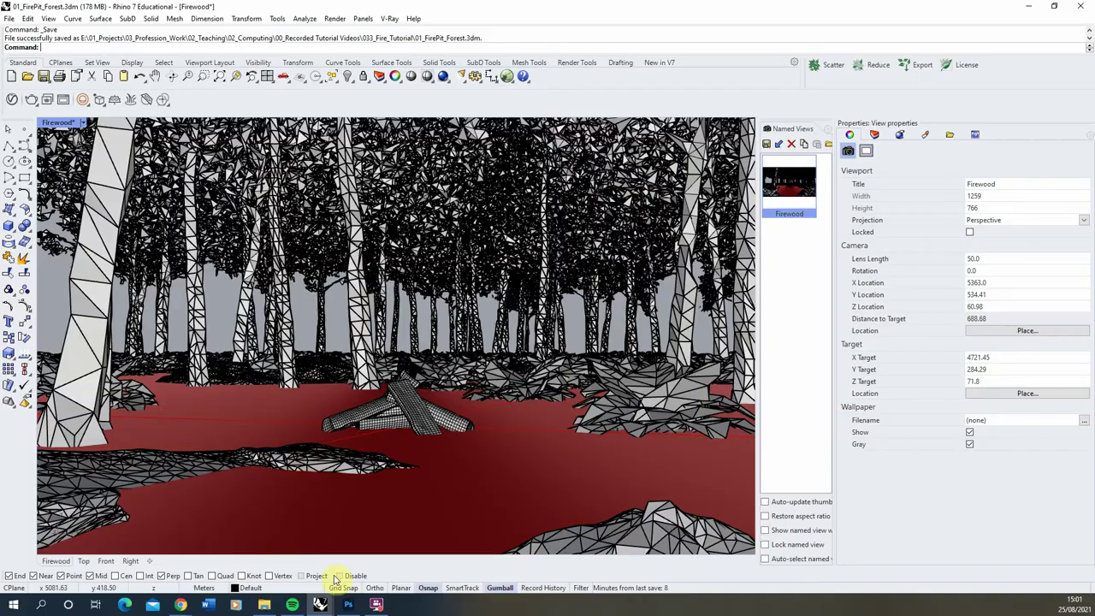
mouse_move(330, 590)
left_click(395, 562)
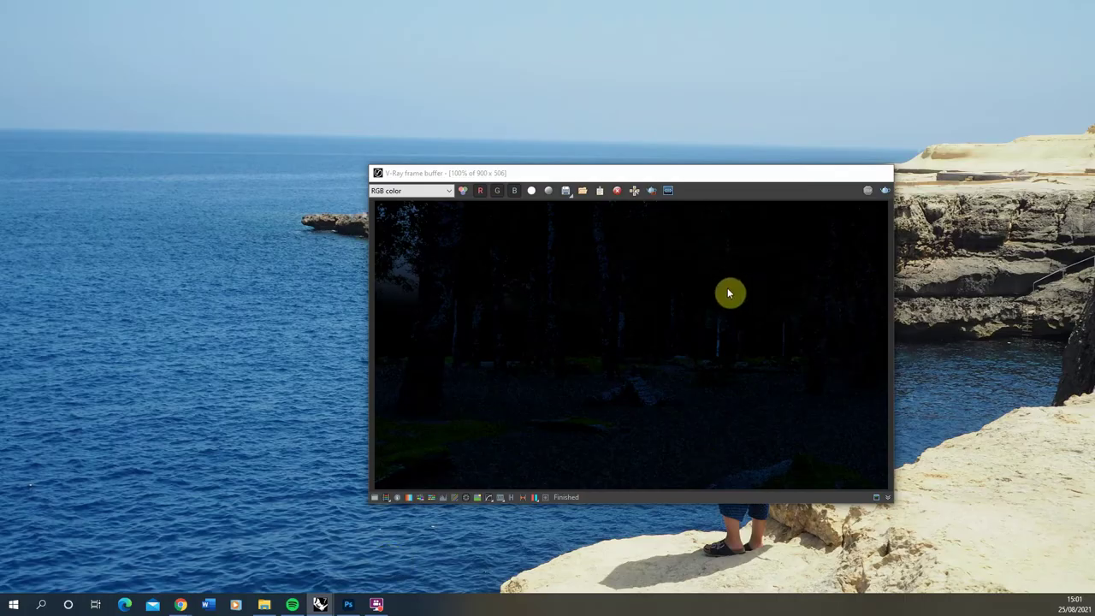
left_click_drag(533, 172, 393, 147)
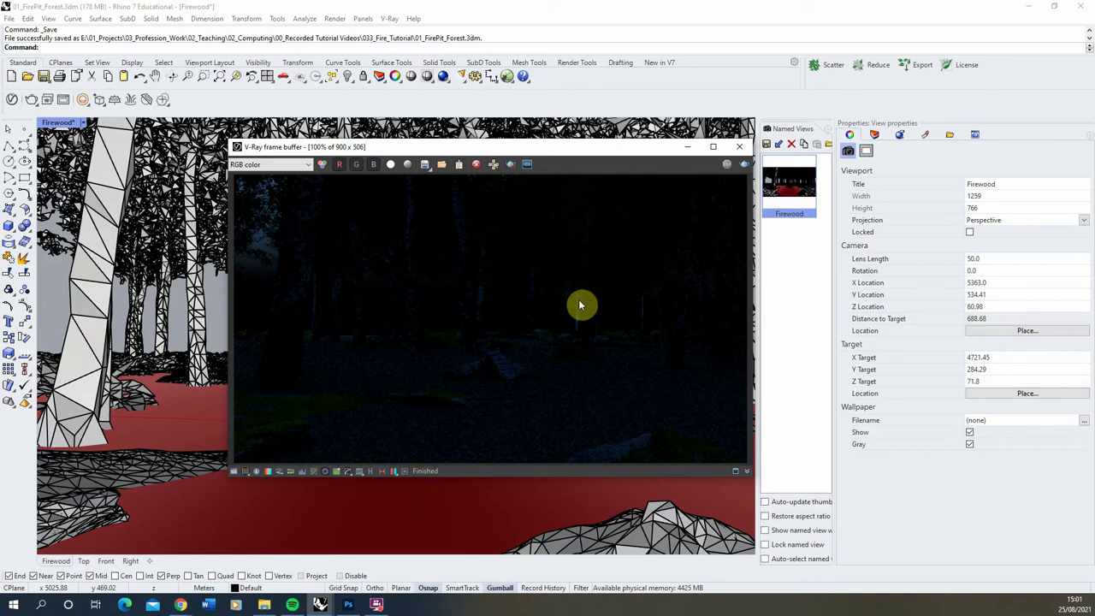
left_click(232, 471)
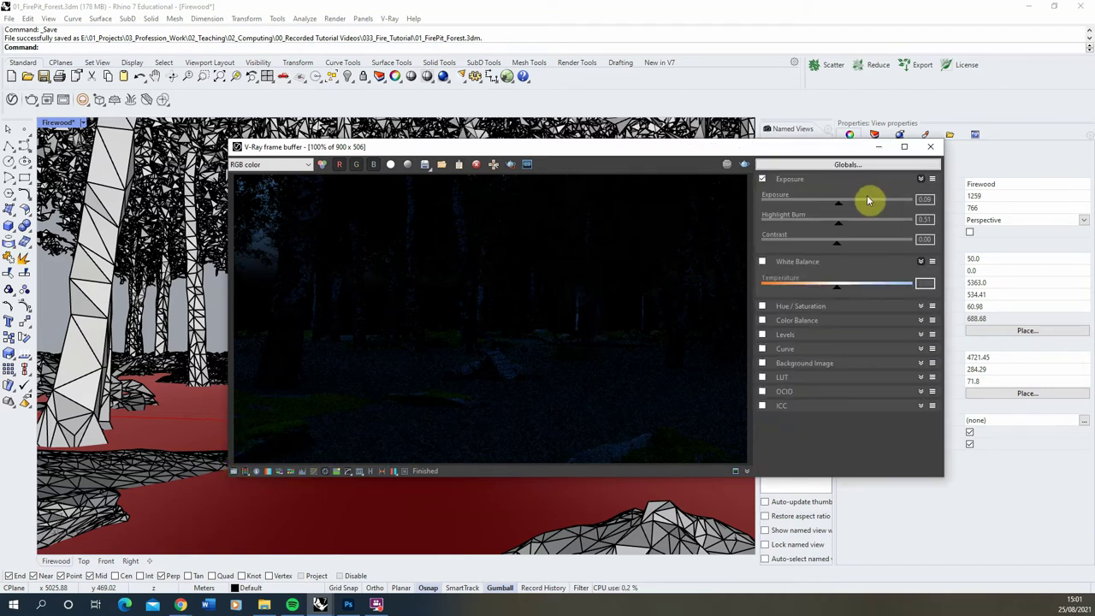
mouse_move(838, 208)
left_mouse_down()
mouse_move(910, 211)
mouse_move(839, 213)
left_mouse_up()
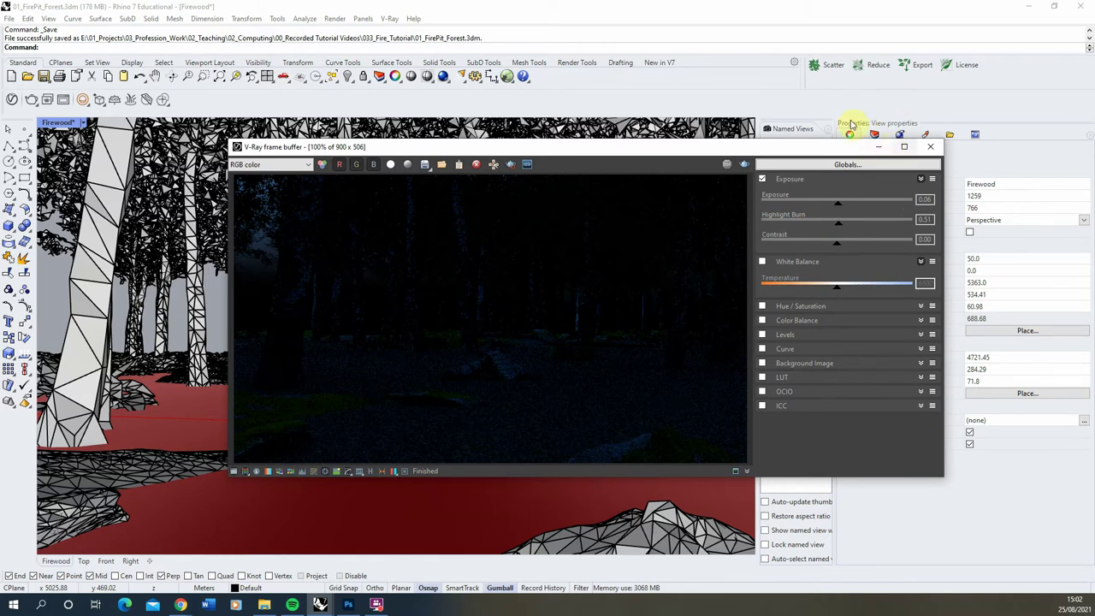
left_click(881, 151)
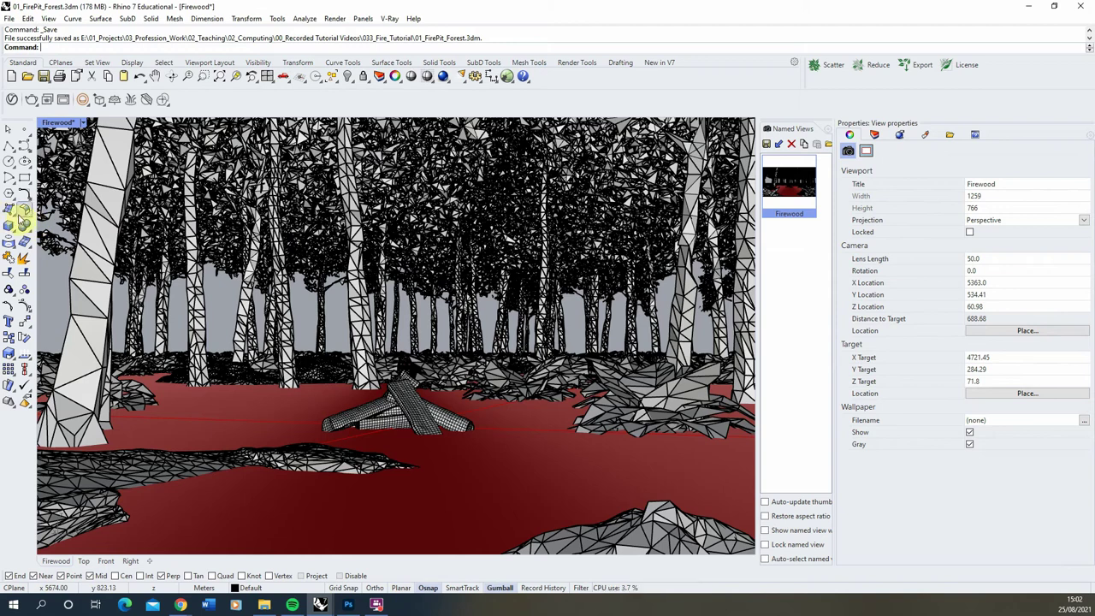
Draw a vertical plane standing upright at the firewood pile
right_click_drag(438, 341, 426, 357)
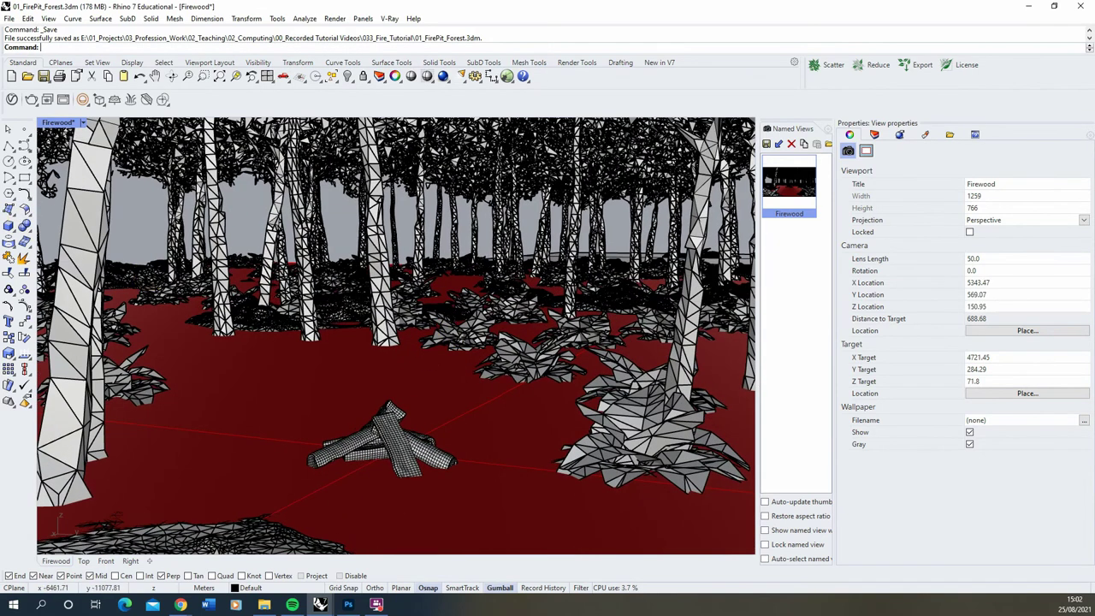
left_click(14, 218)
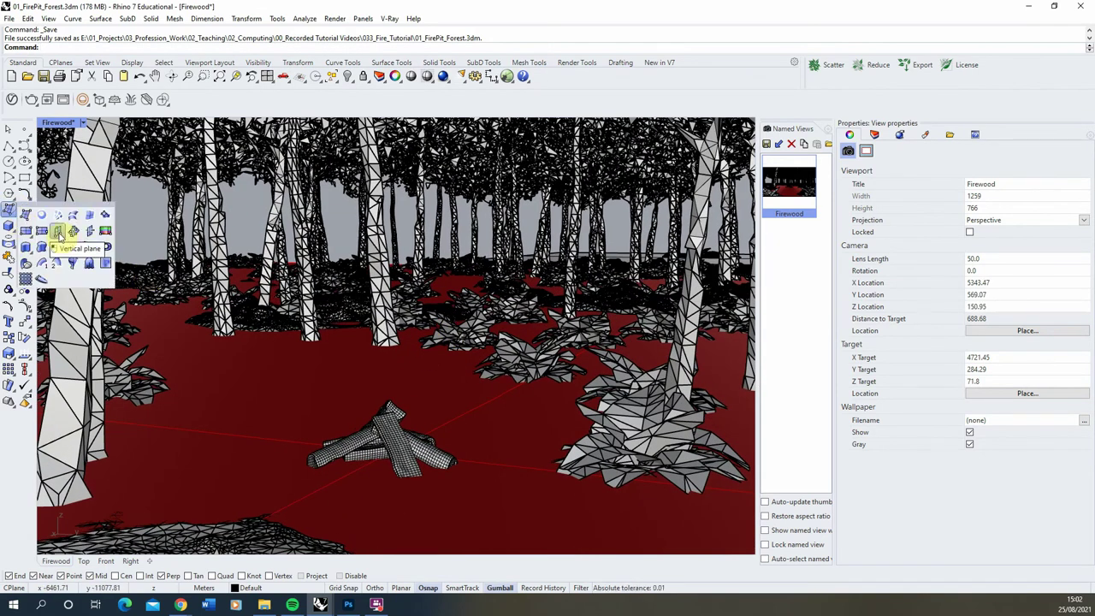
left_click(54, 224)
left_click(305, 498)
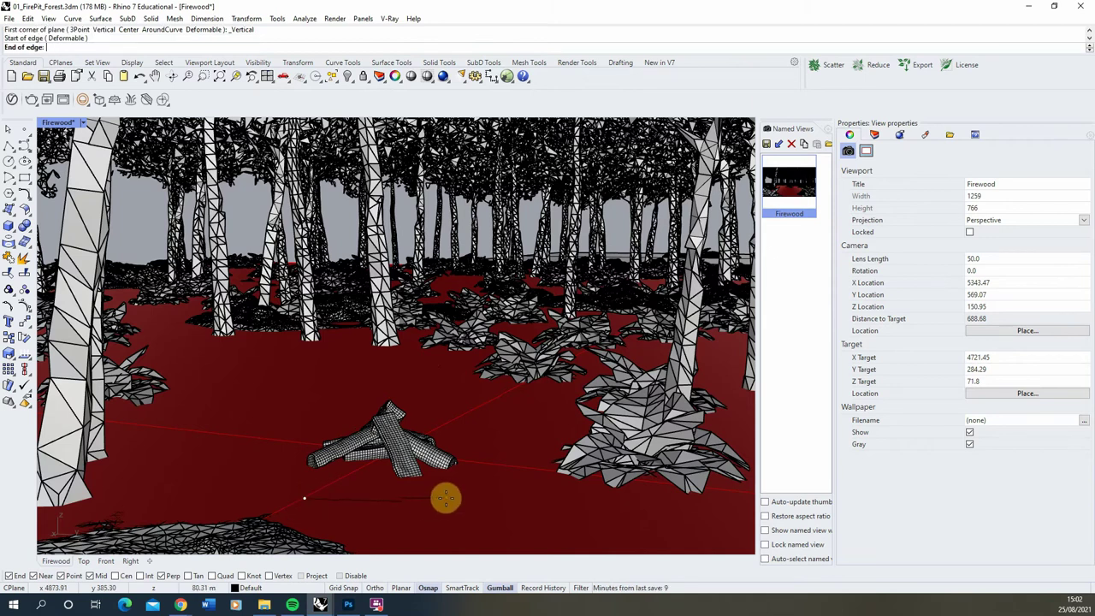
left_click(455, 495)
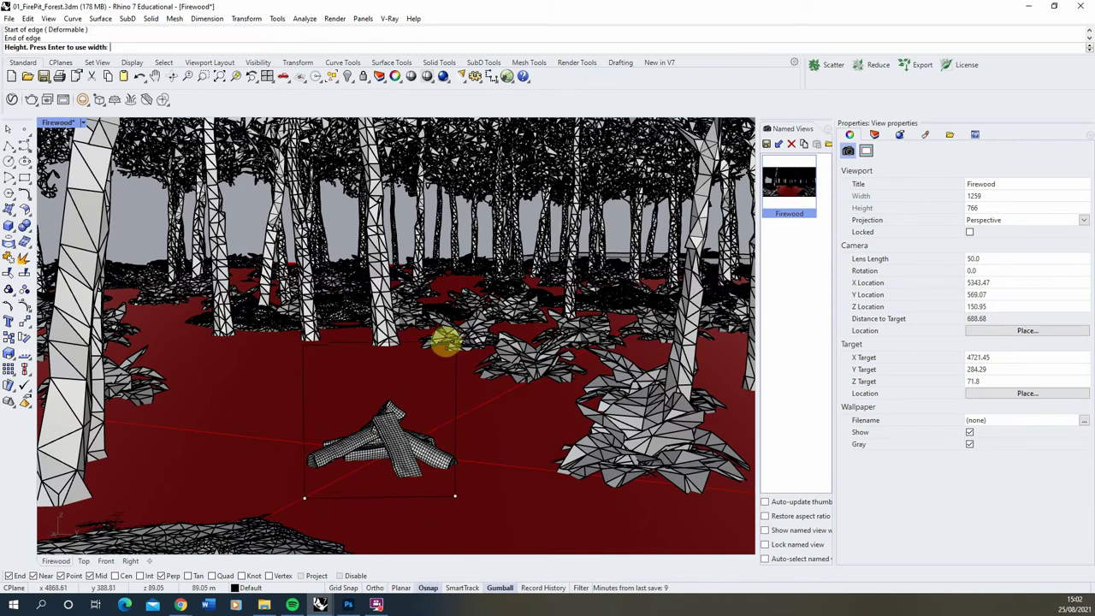
left_click(446, 340)
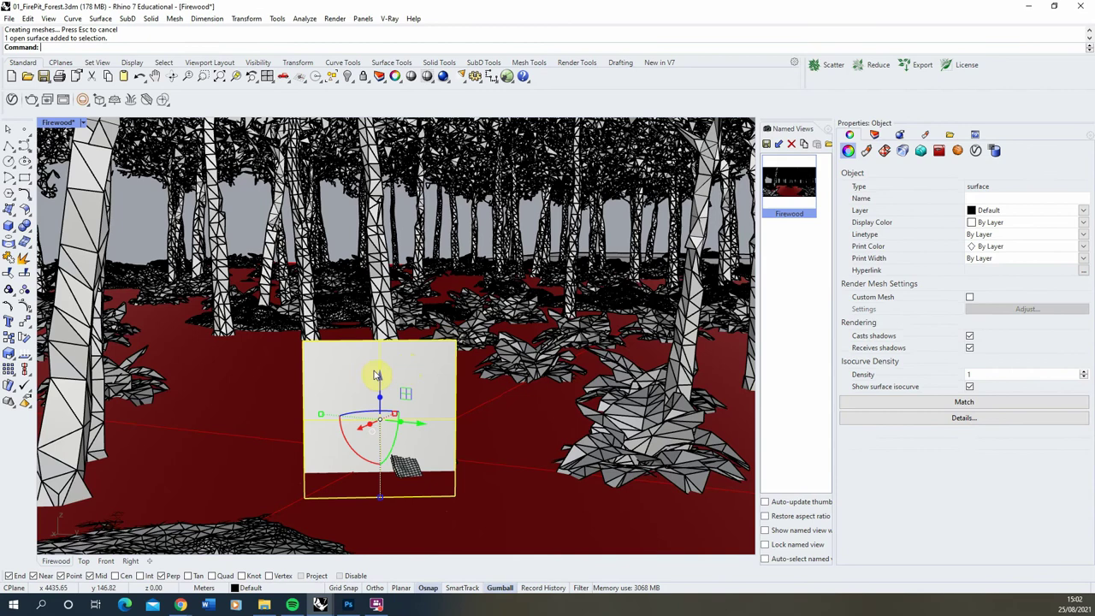
Slide the plane with the gumball so it sits centred over the logs
scroll(379, 408, "up", 3)
scroll(542, 513, "up", 3)
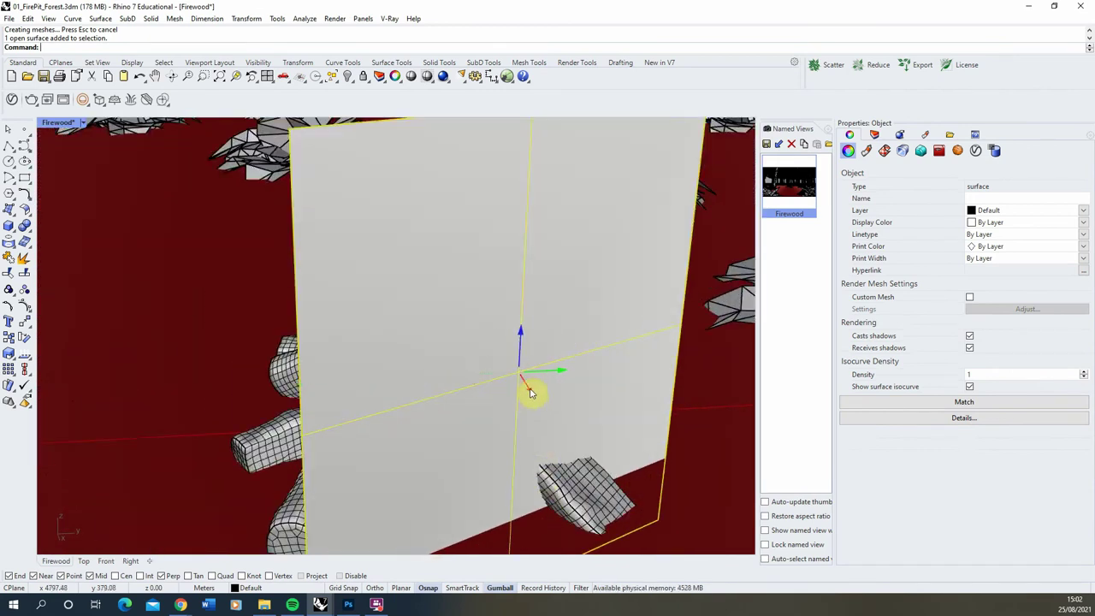
right_click_drag(529, 391, 463, 382)
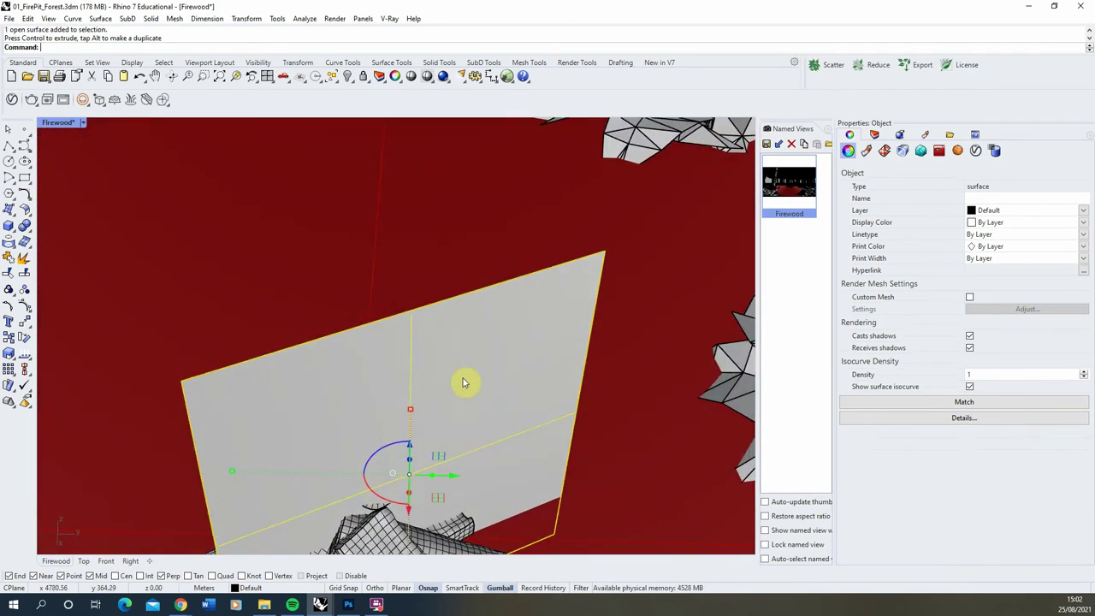
left_click_drag(452, 481, 411, 476)
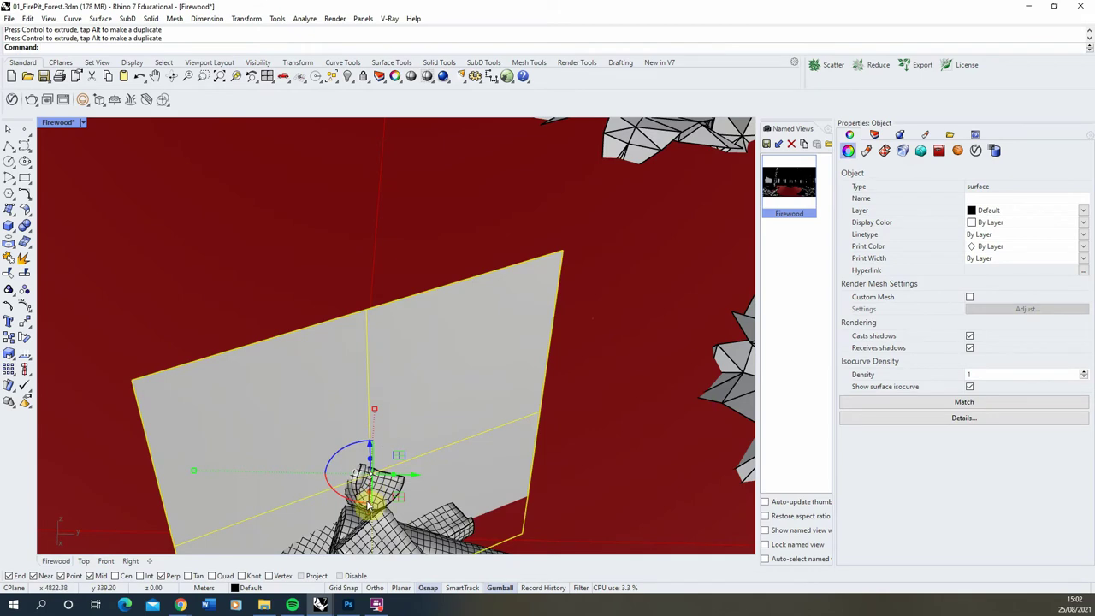
left_click_drag(368, 506, 368, 532)
key("ctrl+z")
scroll(368, 531, "down", 5)
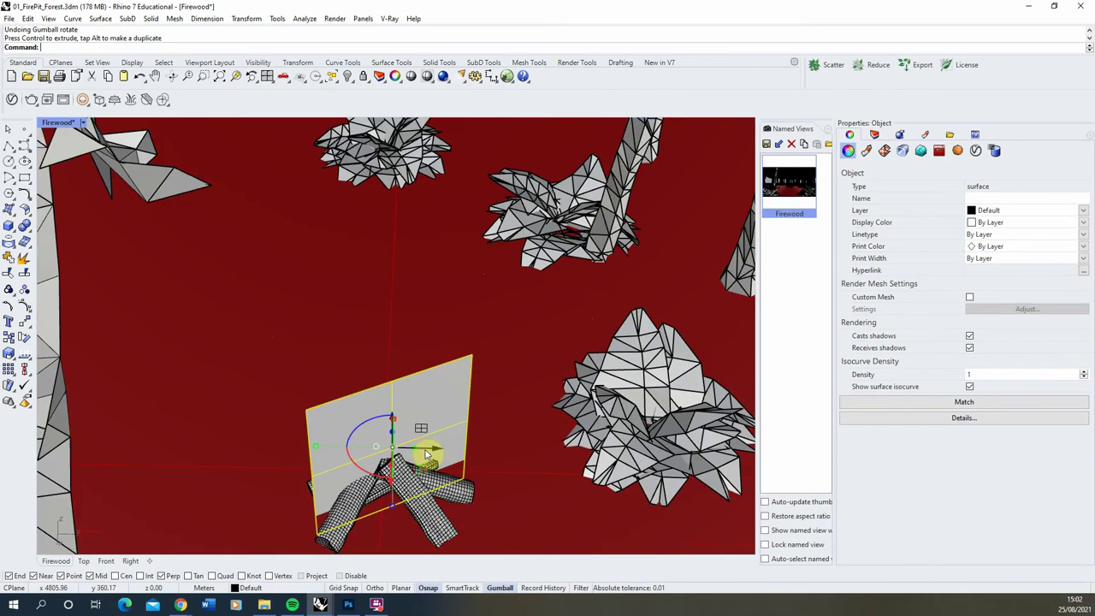
right_click_drag(420, 451, 367, 379)
mouse_move(356, 380)
left_mouse_down()
mouse_move(313, 390)
mouse_move(376, 377)
left_mouse_up()
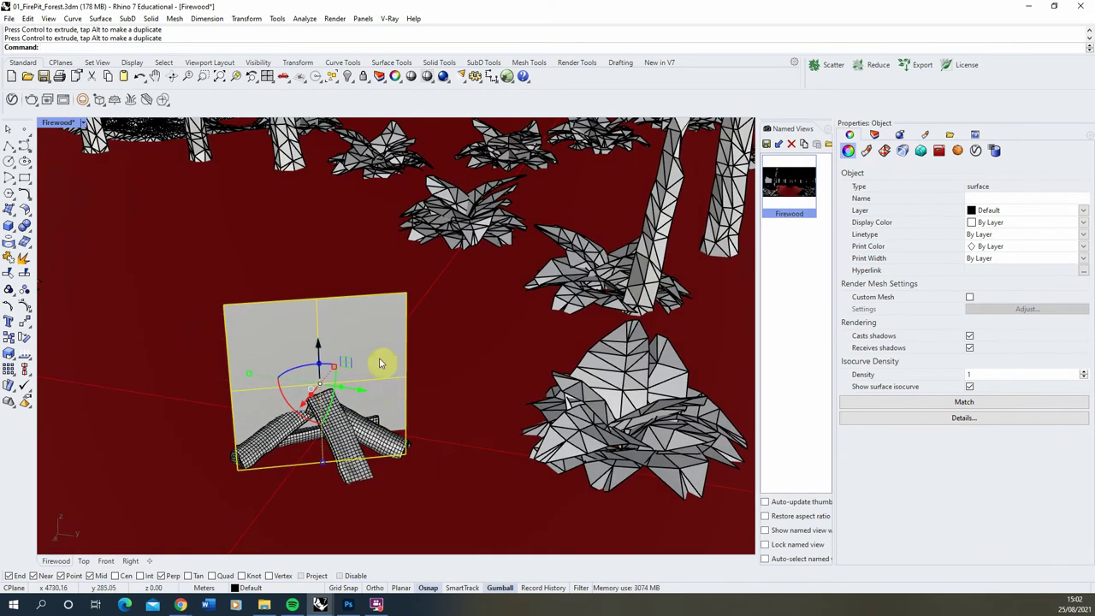
right_click_drag(344, 257, 301, 425)
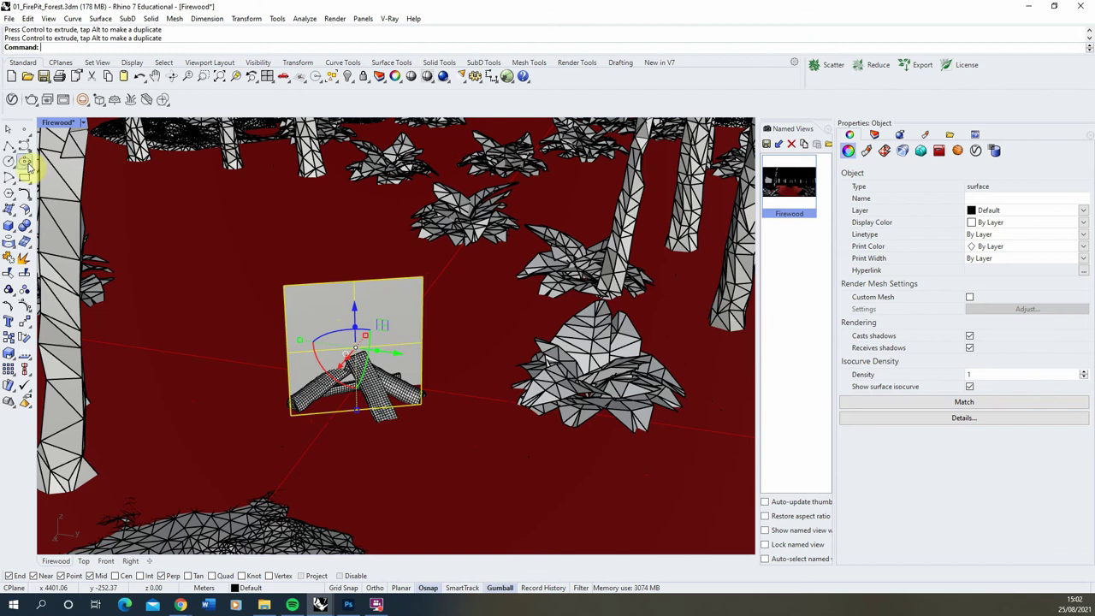
Add a new Emissive material in the V-Ray Asset Editor
left_click(11, 99)
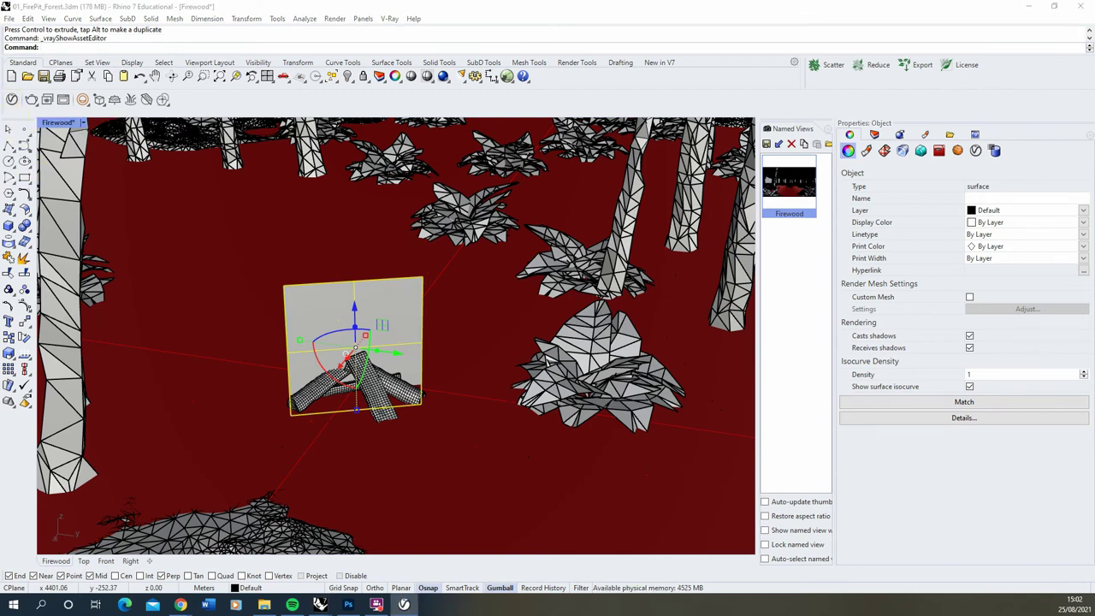
left_click_drag(79, 163, 282, 126)
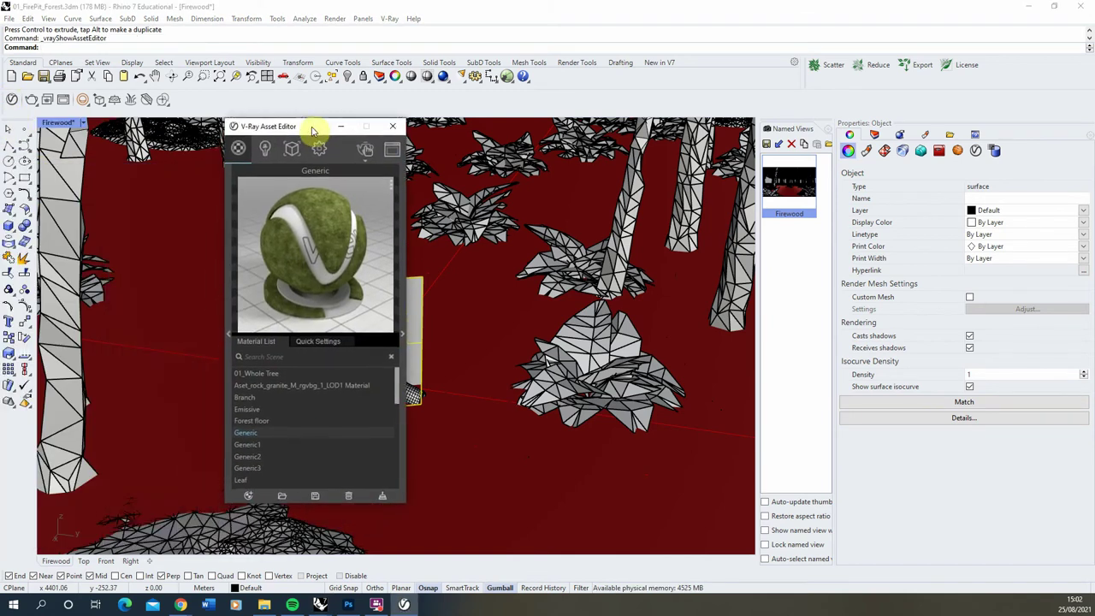
left_click(247, 496)
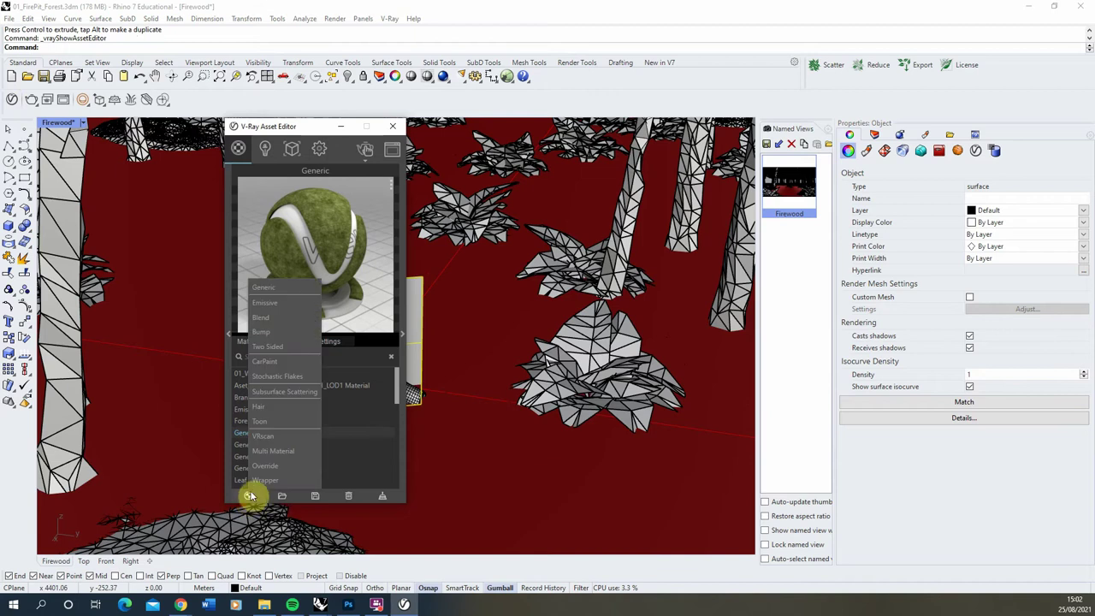
left_click(277, 306)
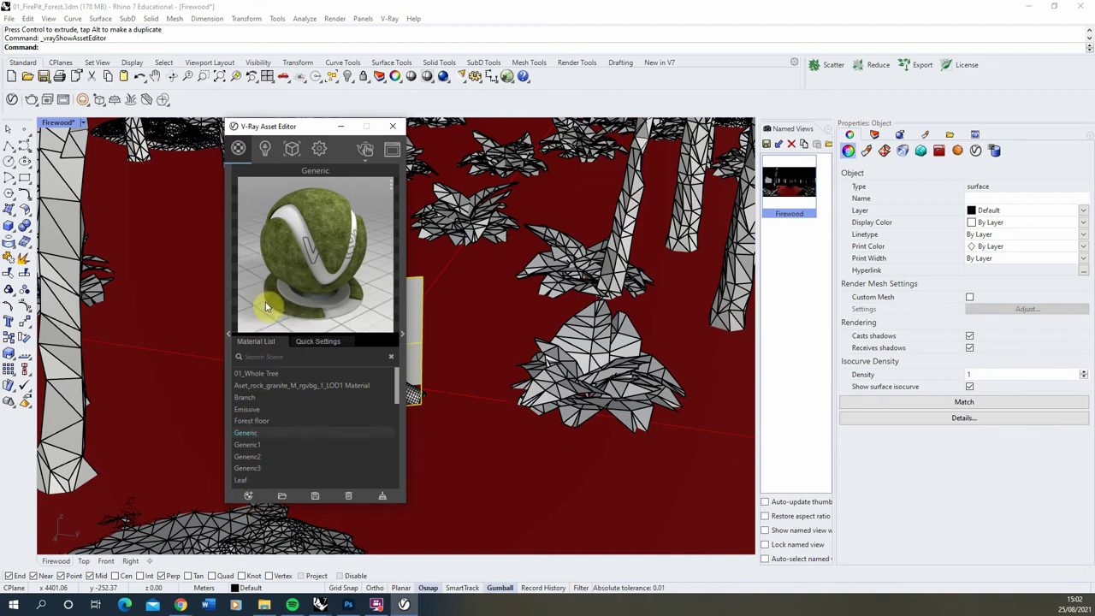
Rename the Emissive1 material to 'Fire' and show its settings
double_click(255, 379)
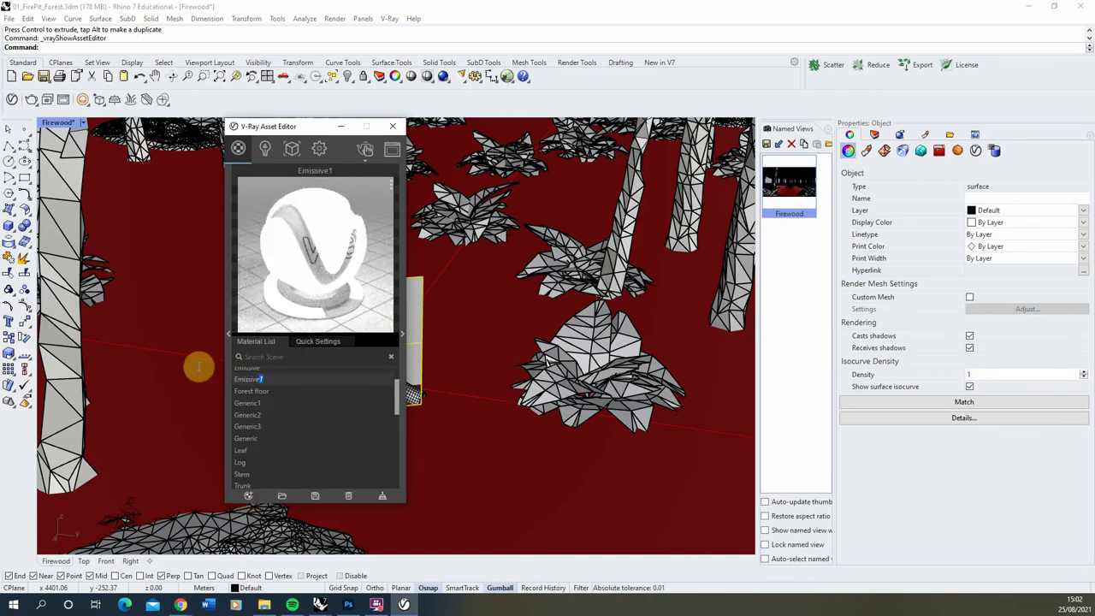
type("Fir")
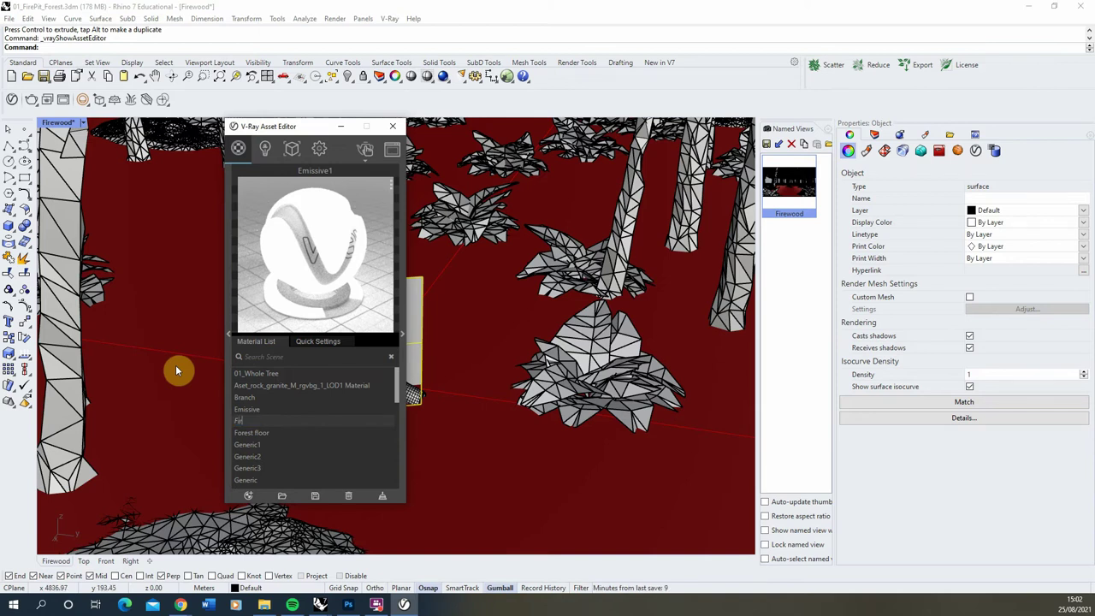
type("e")
key("Return")
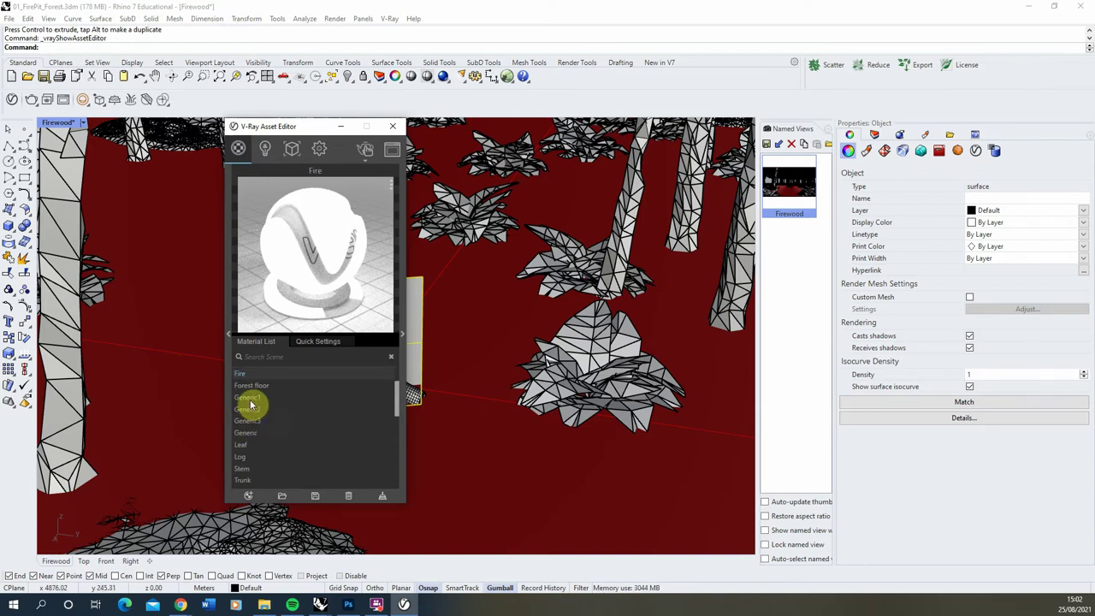
left_click(402, 329)
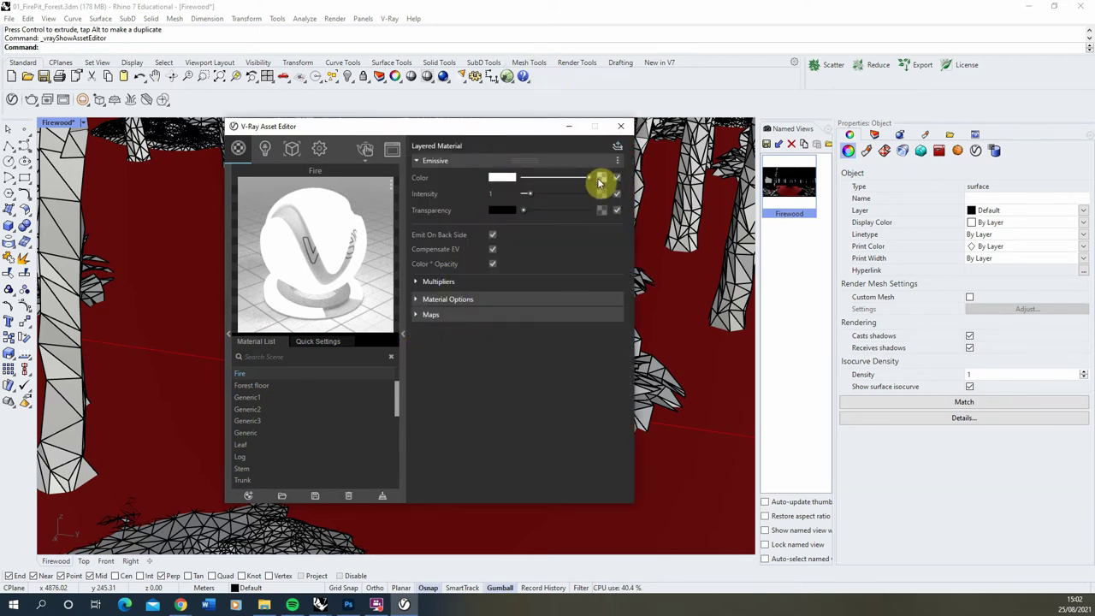
Map the Fire_Colour bitmap from 033_Fire_Tutorial > Textures into the emissive colour slot
left_click(603, 183)
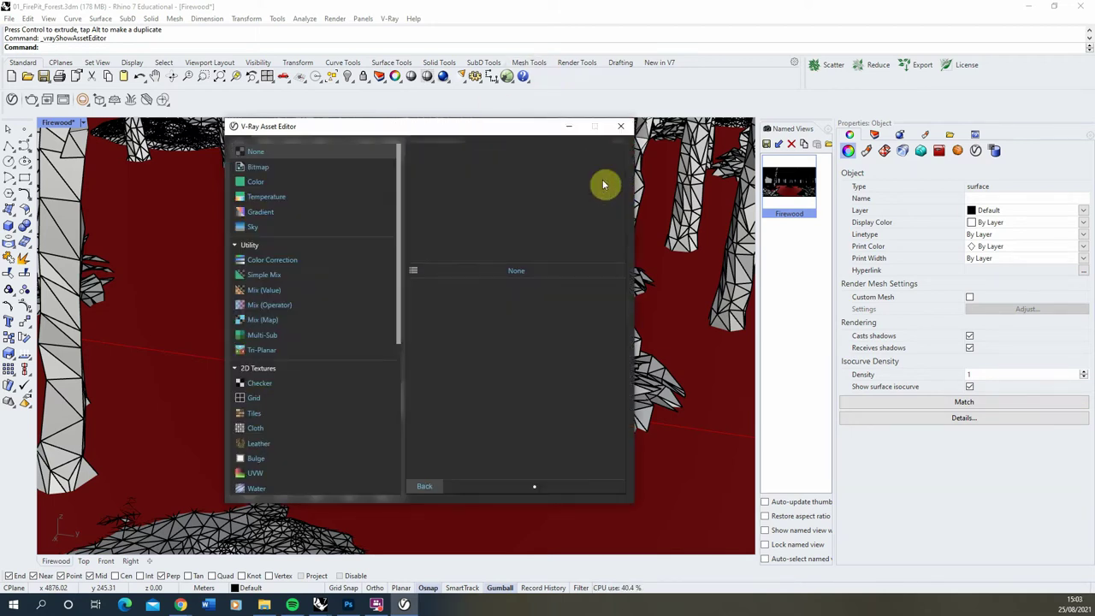
left_click(274, 170)
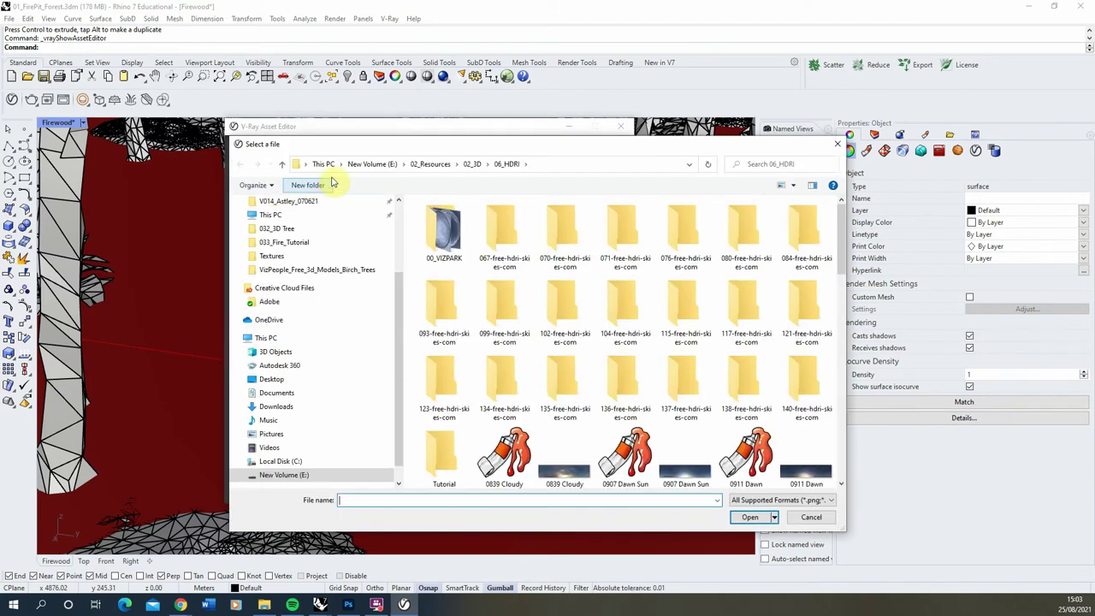
left_click(310, 245)
double_click(434, 219)
left_click(487, 230)
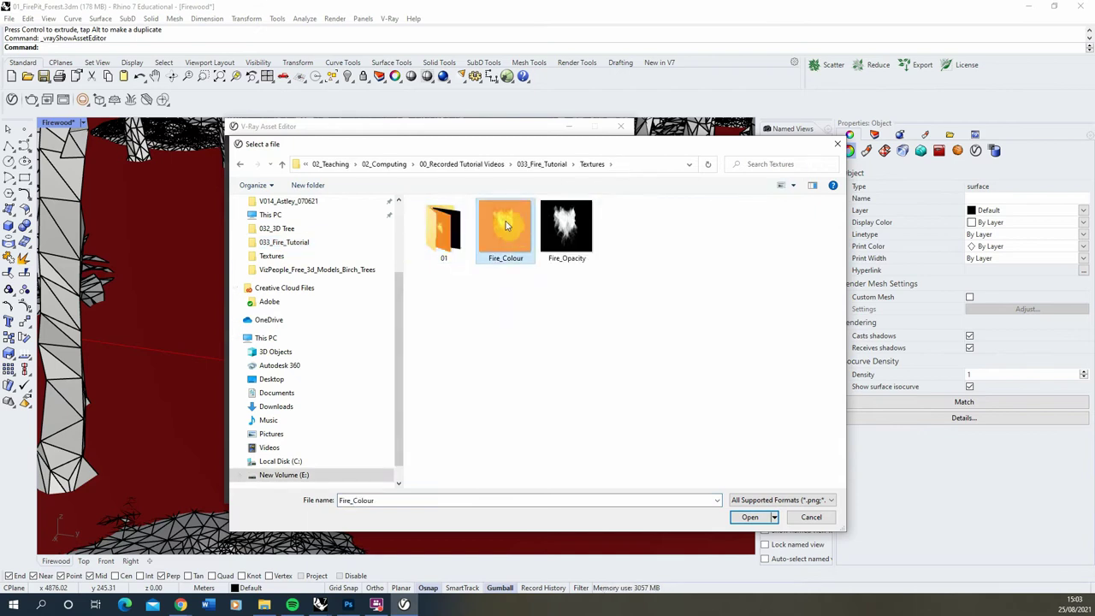
left_click(750, 517)
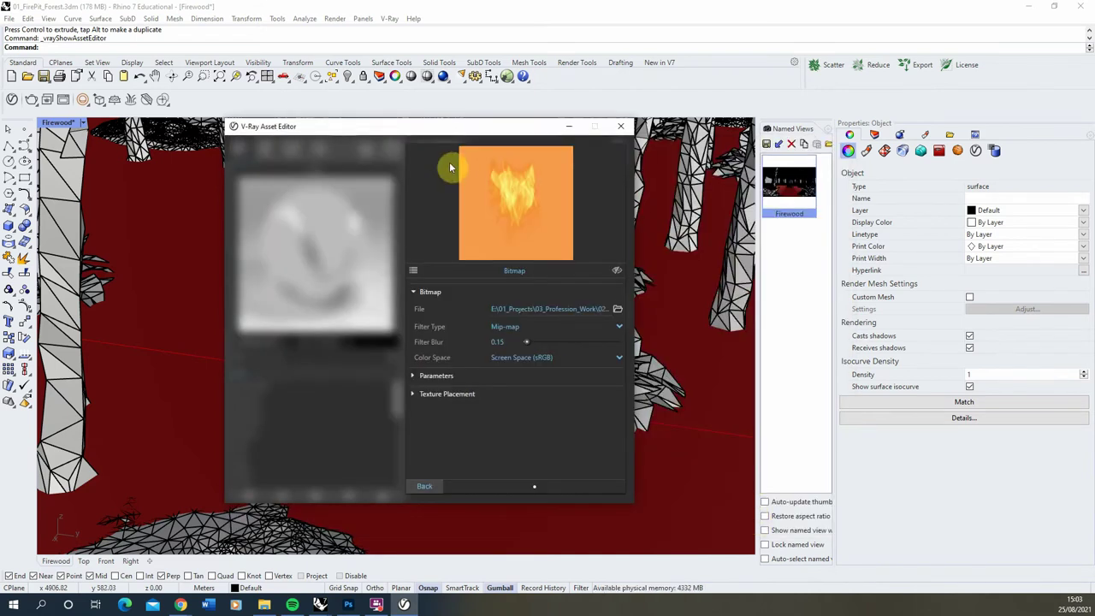
left_click(429, 485)
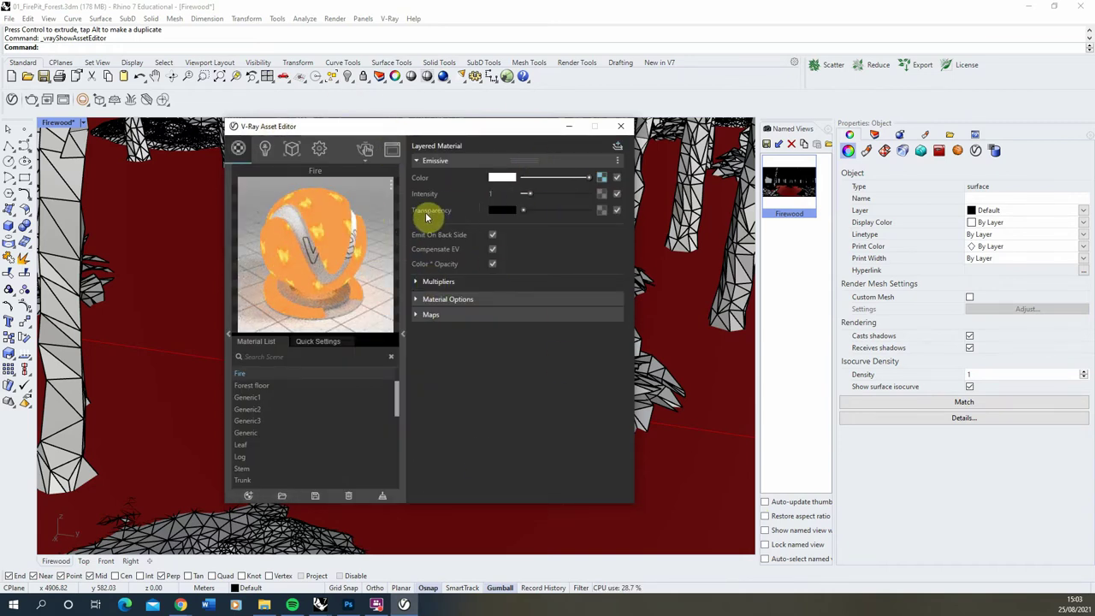
Load the Fire_Opacity bitmap into the emissive transparency slot
left_click(601, 210)
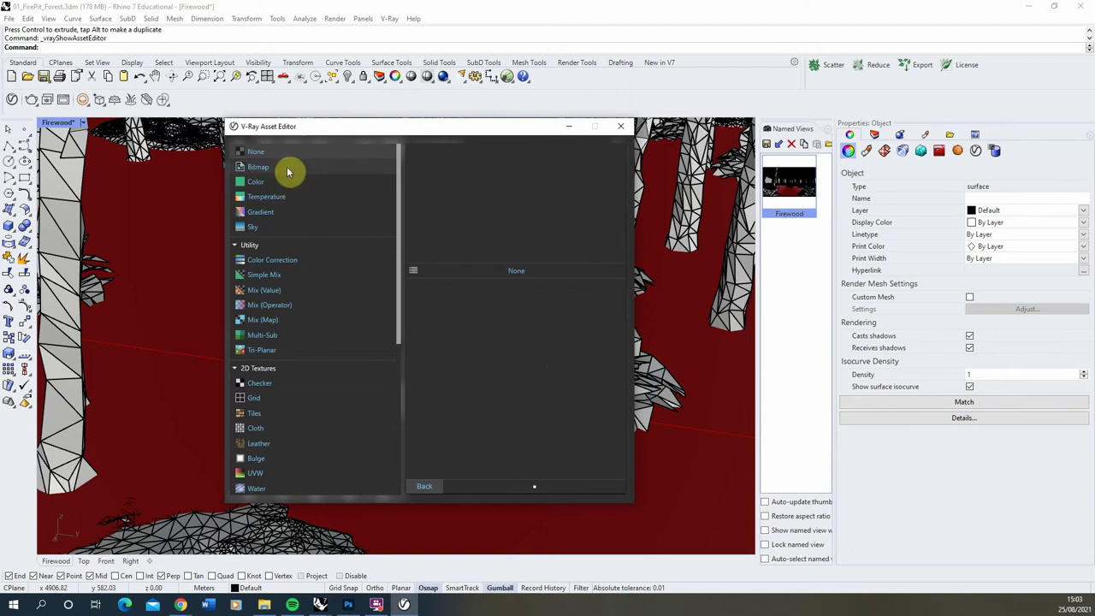
left_click(277, 166)
left_click(565, 221)
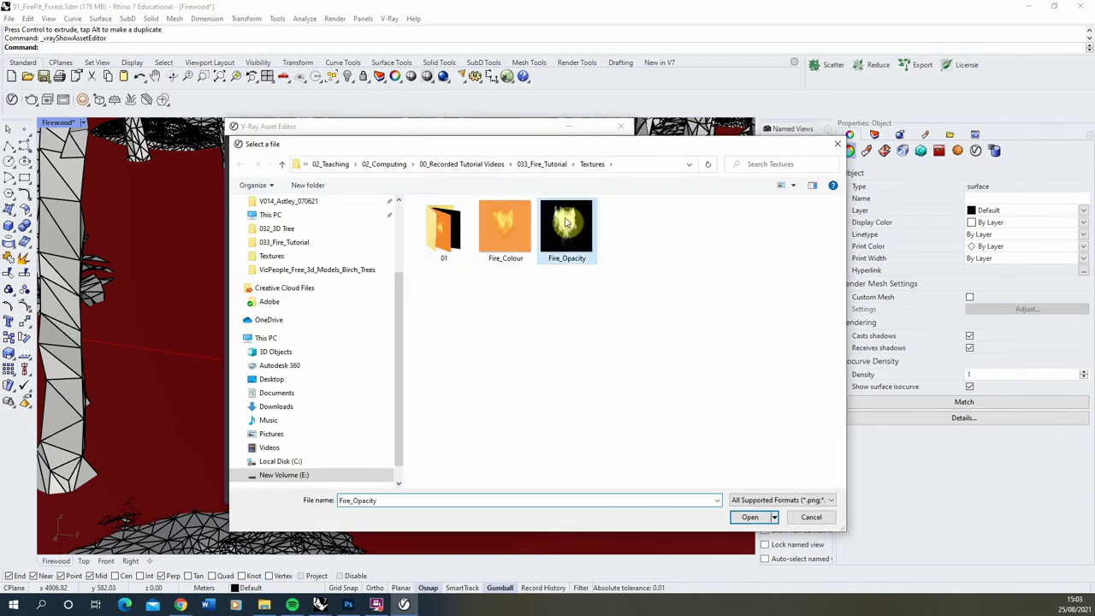
left_click(752, 518)
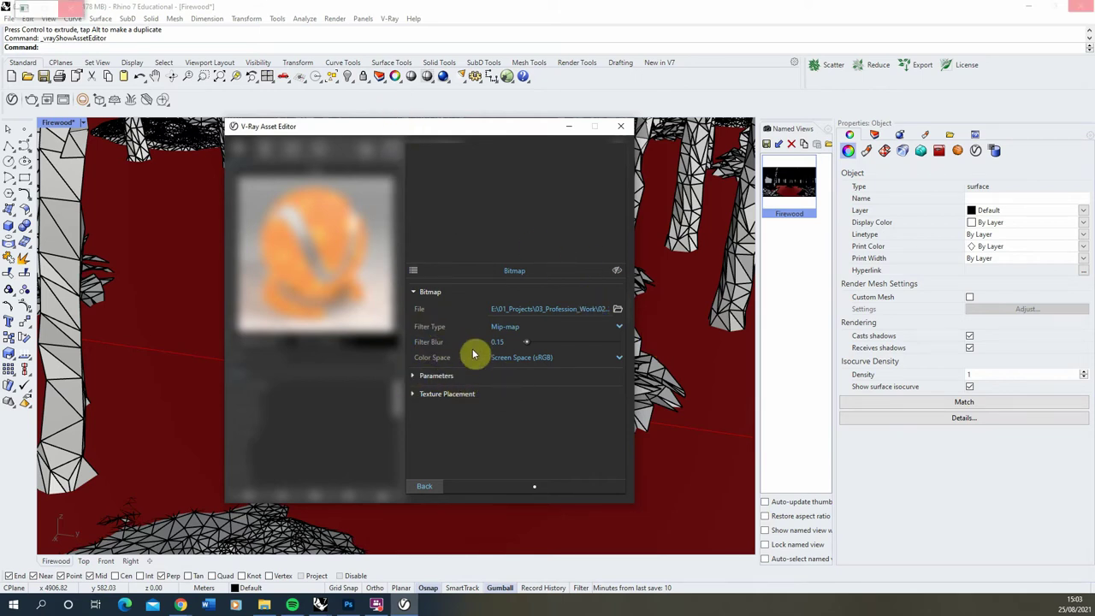
left_click(426, 486)
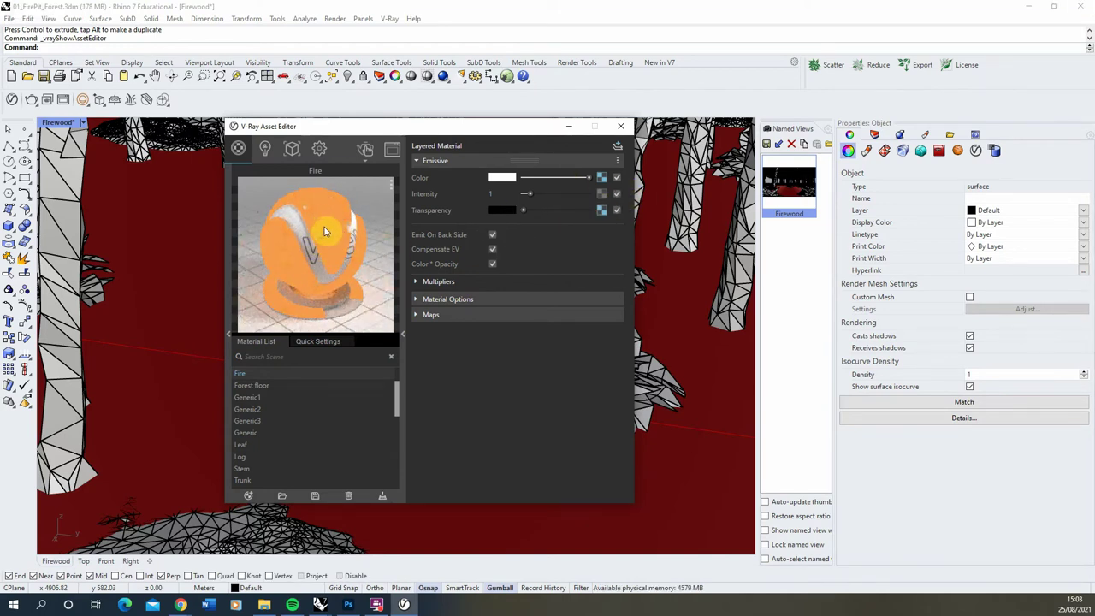
Enable Invert Texture under the bitmap's Color Manipulation parameters
left_click(602, 211)
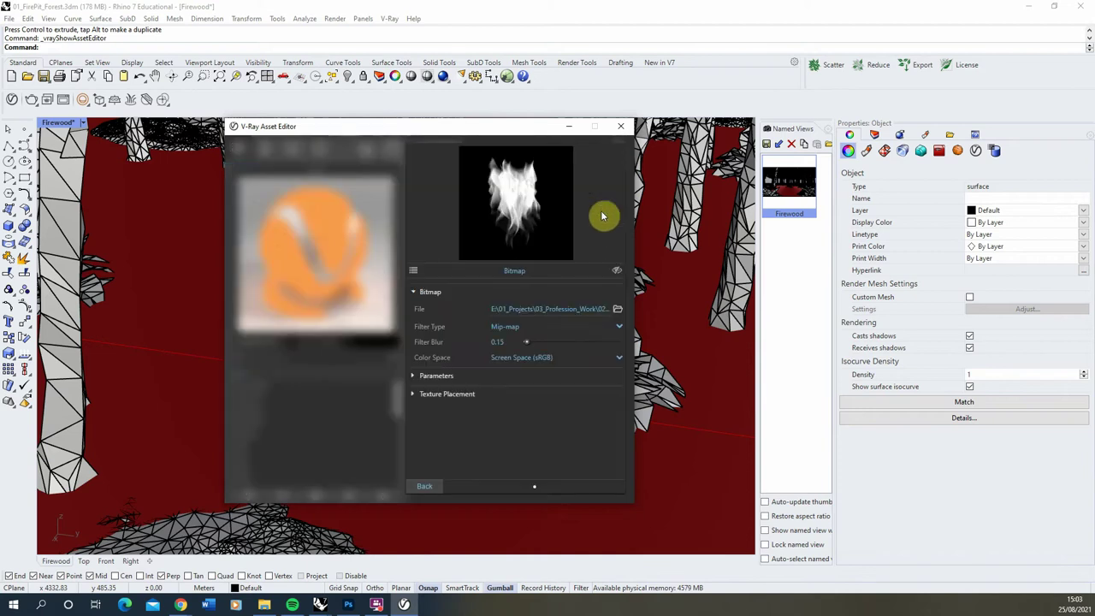
left_click(427, 377)
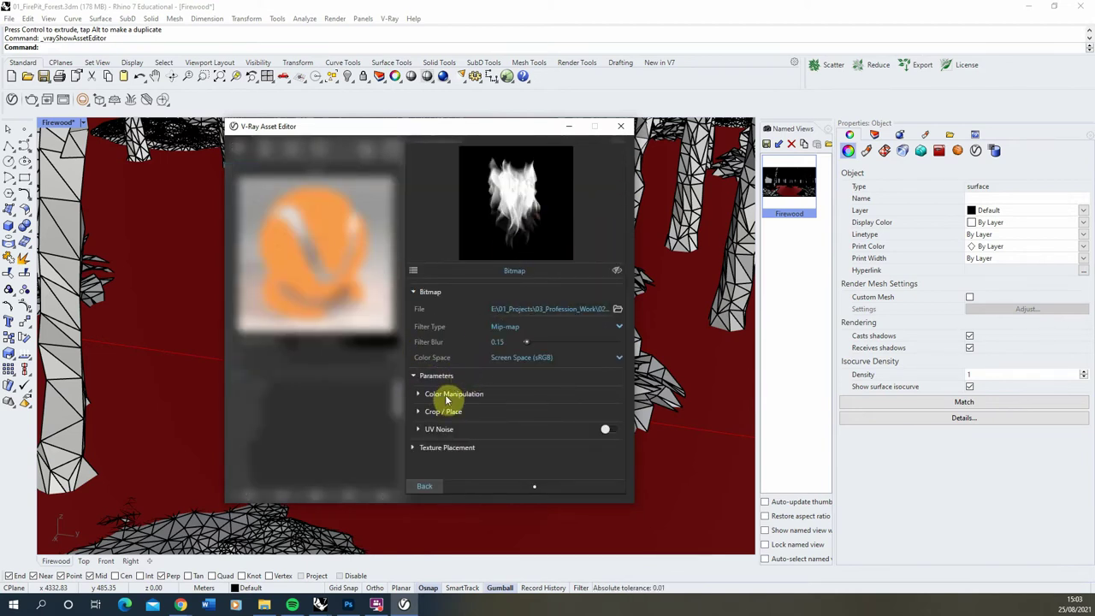
left_click(446, 396)
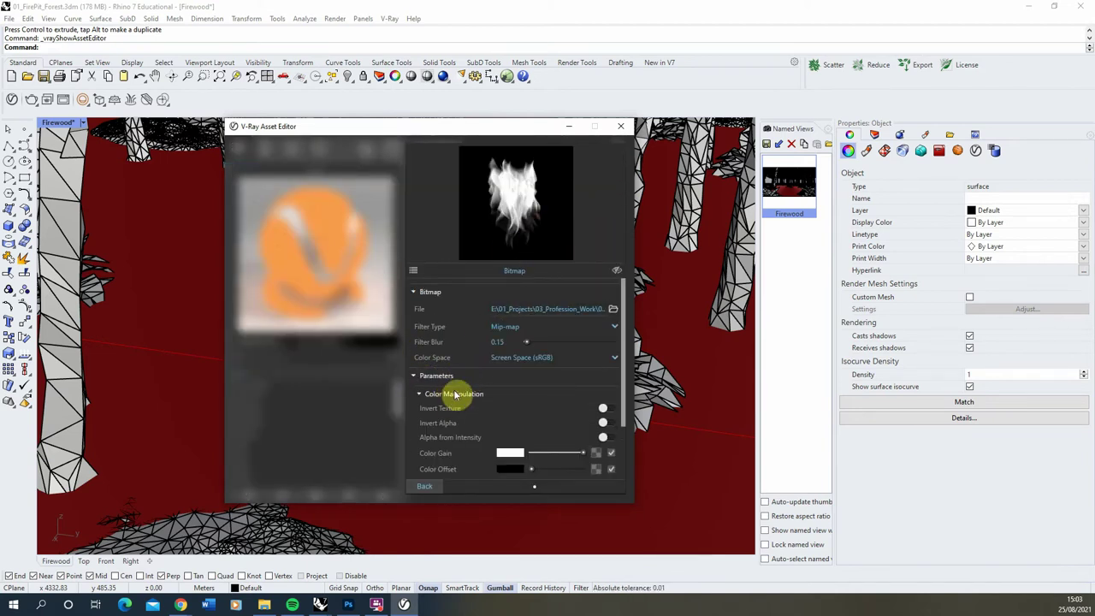
left_click(611, 410)
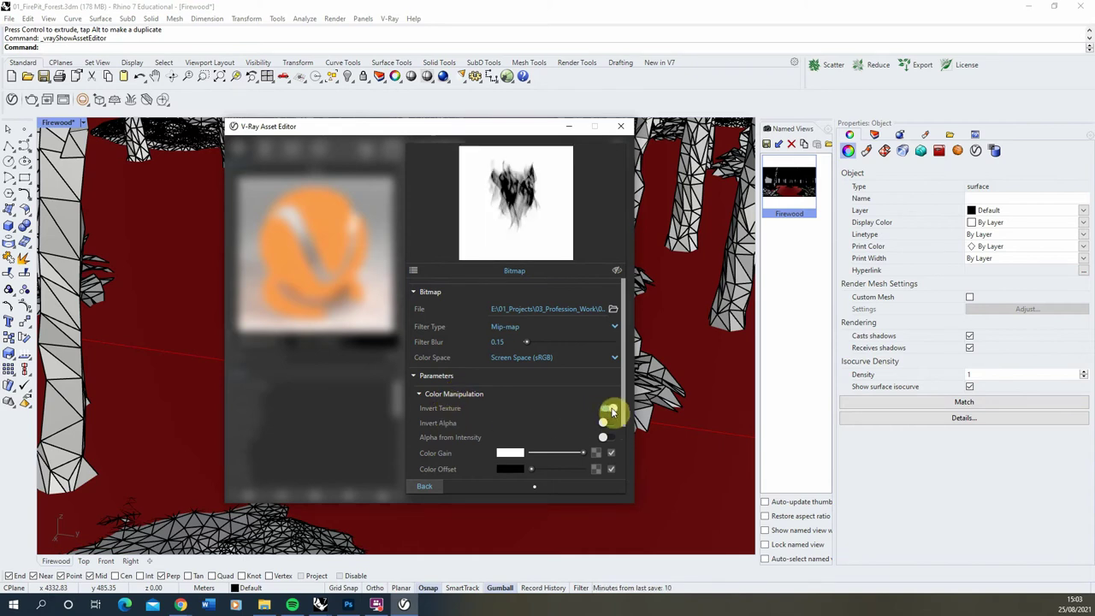
left_click(430, 486)
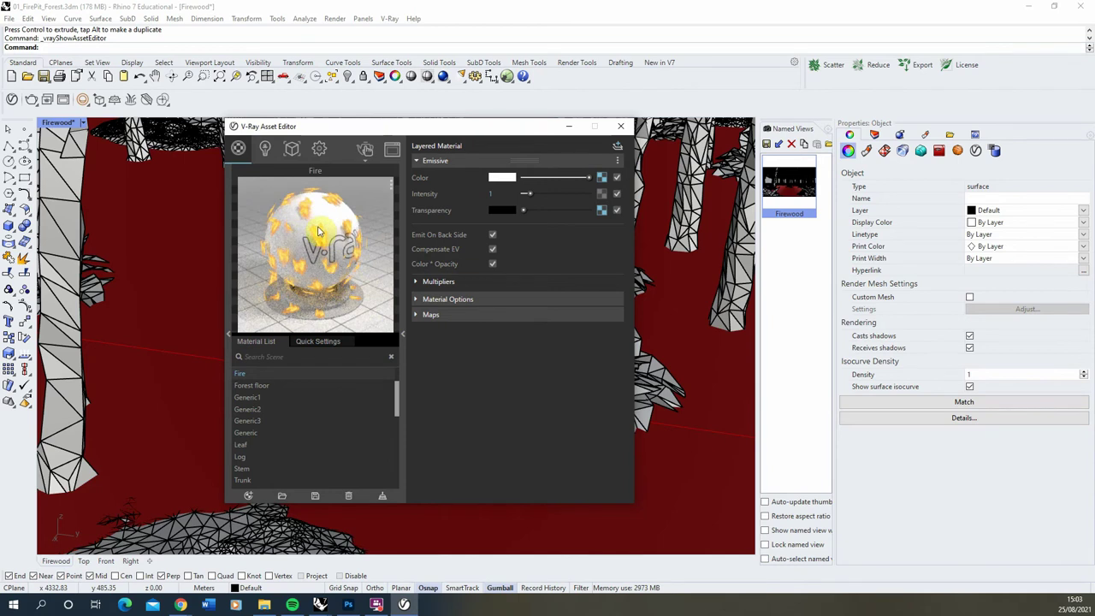
Apply the Fire material to the selected plane above the firewood
left_click_drag(330, 130, 458, 137)
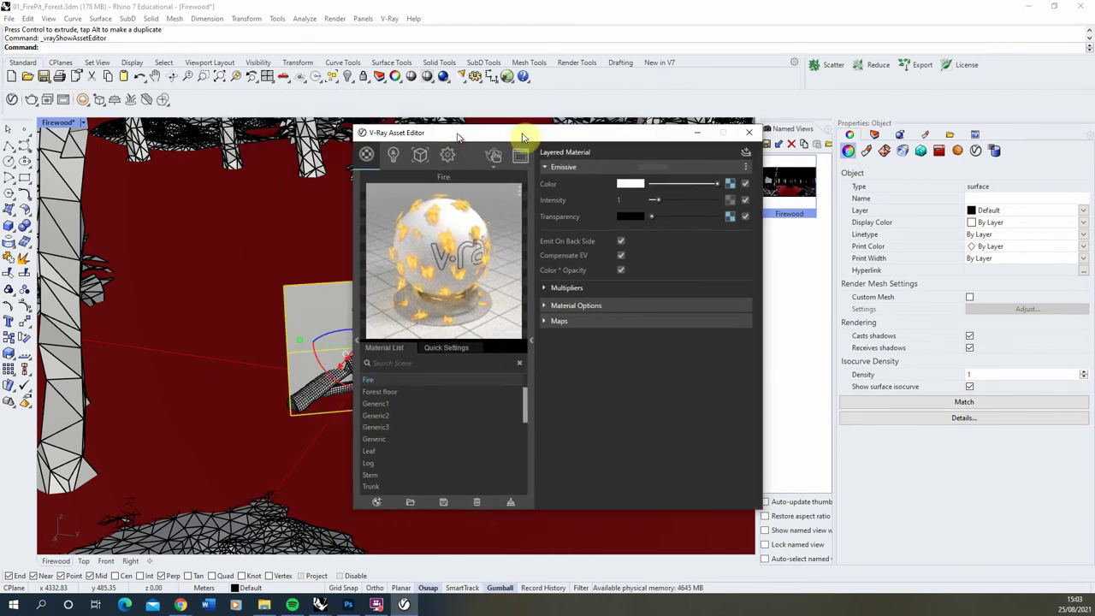
left_click_drag(523, 137, 559, 142)
right_click(481, 393)
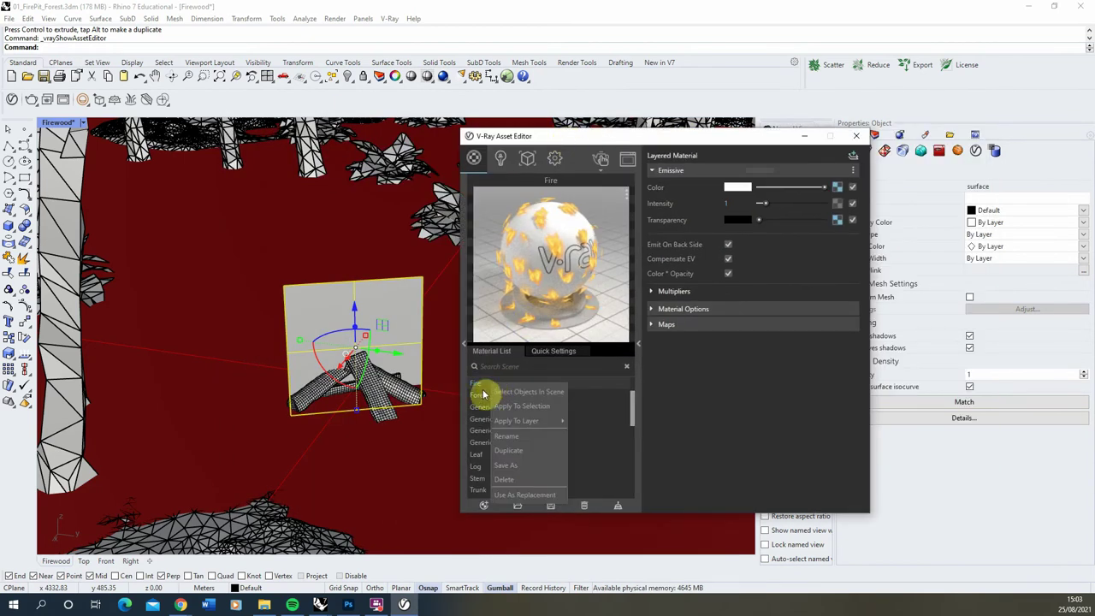
left_click(521, 409)
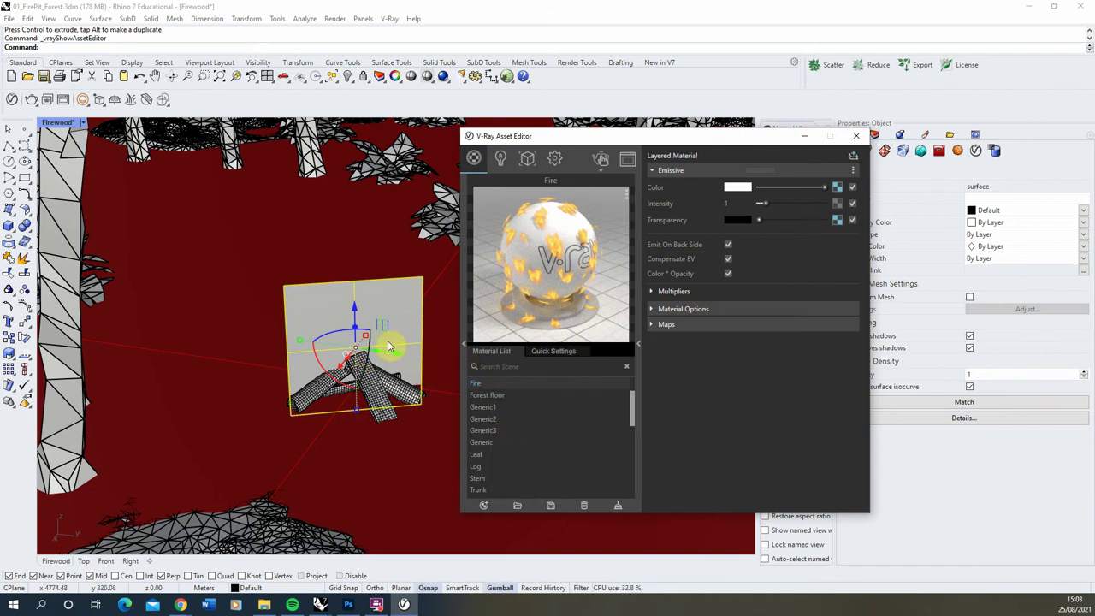
left_click(808, 138)
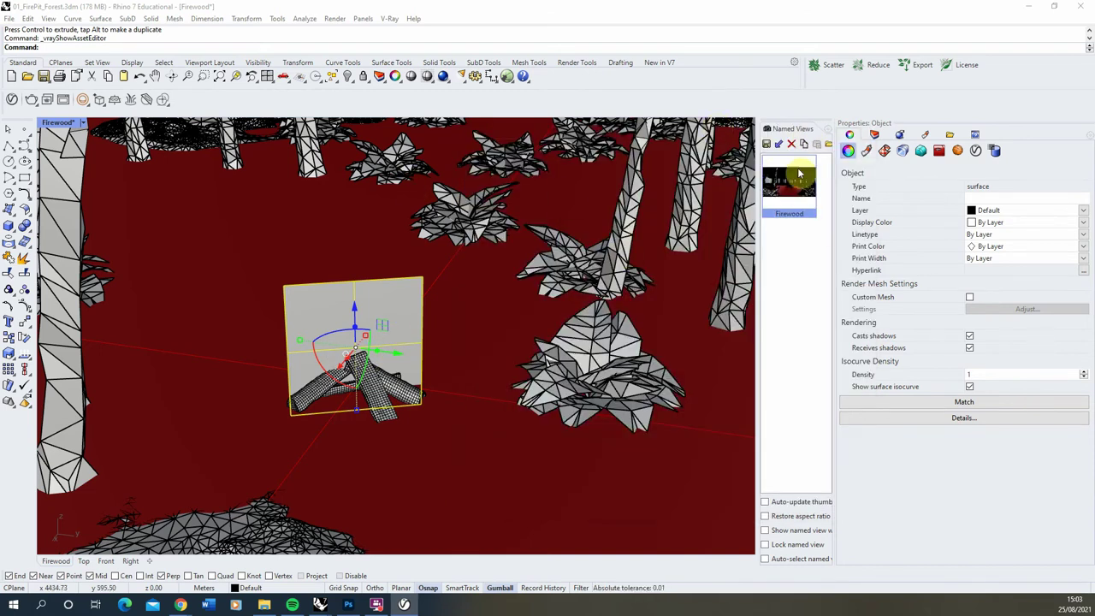
Restore the Firewood named view and start a V-Ray interactive render
double_click(798, 184)
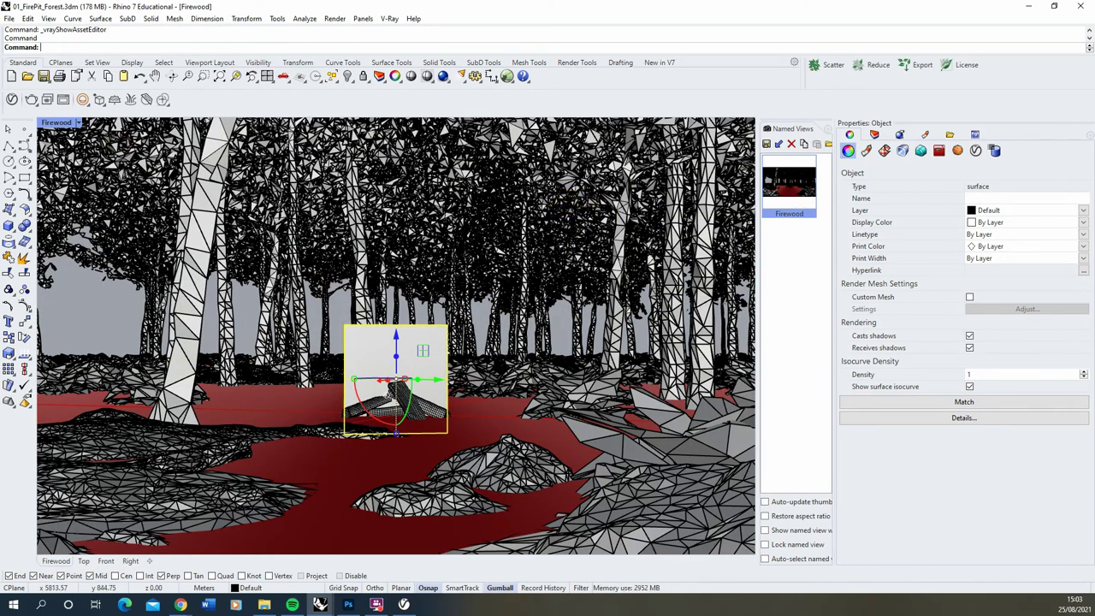
left_click(404, 604)
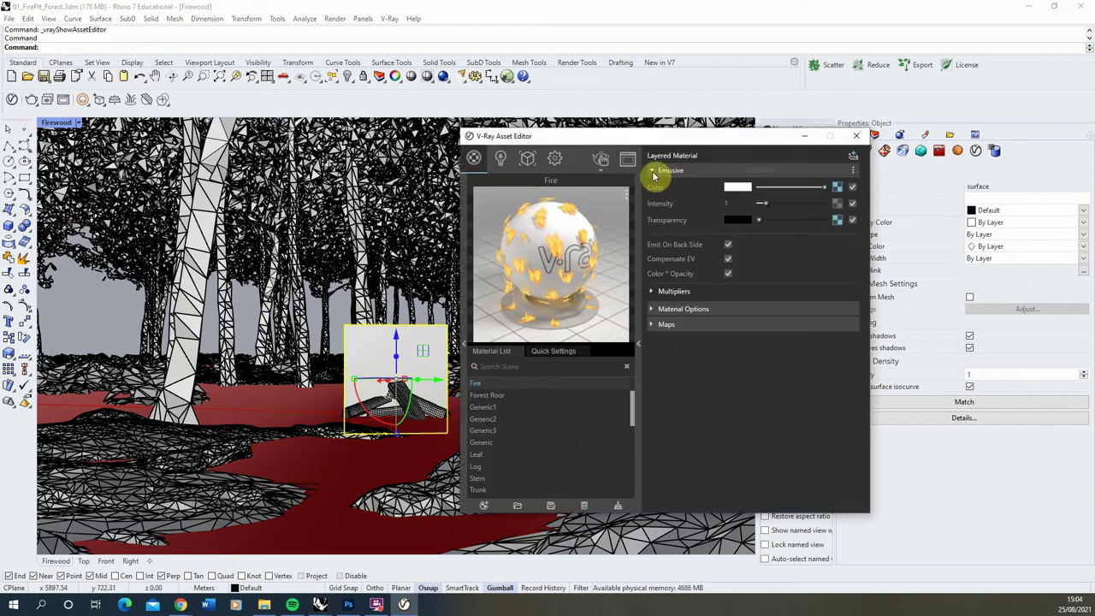
left_click(601, 160)
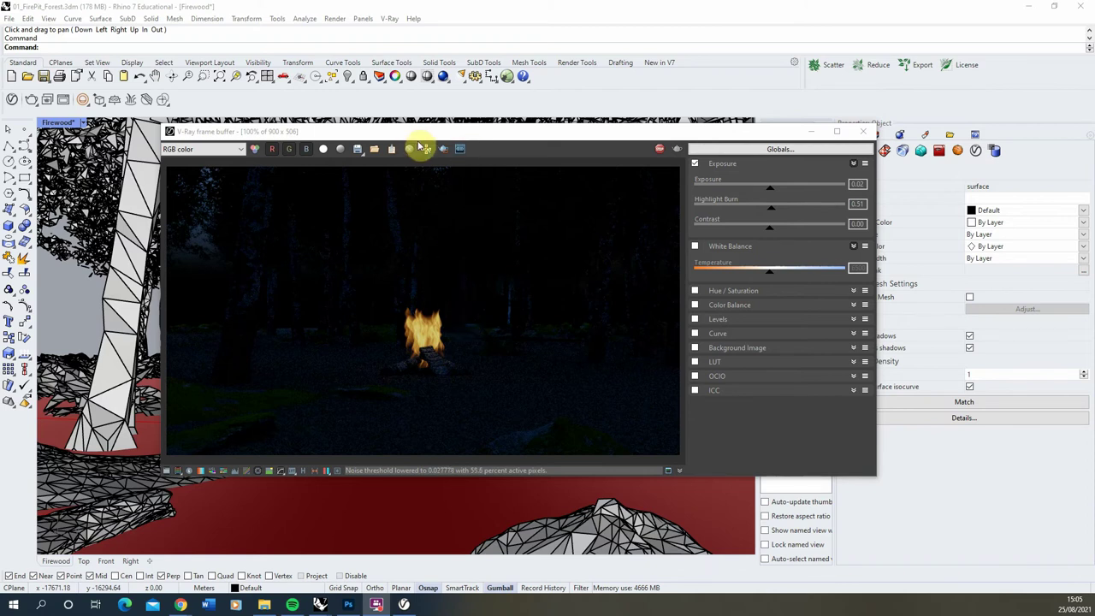
left_click_drag(419, 142, 681, 157)
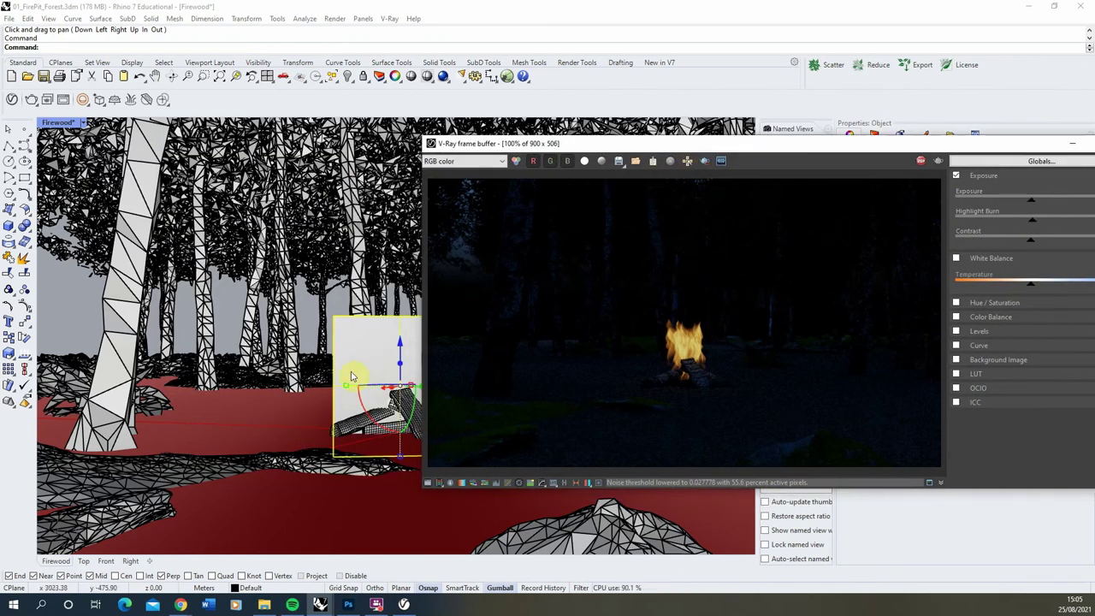
Set the Fire material's emissive intensity to 10
left_click(381, 603)
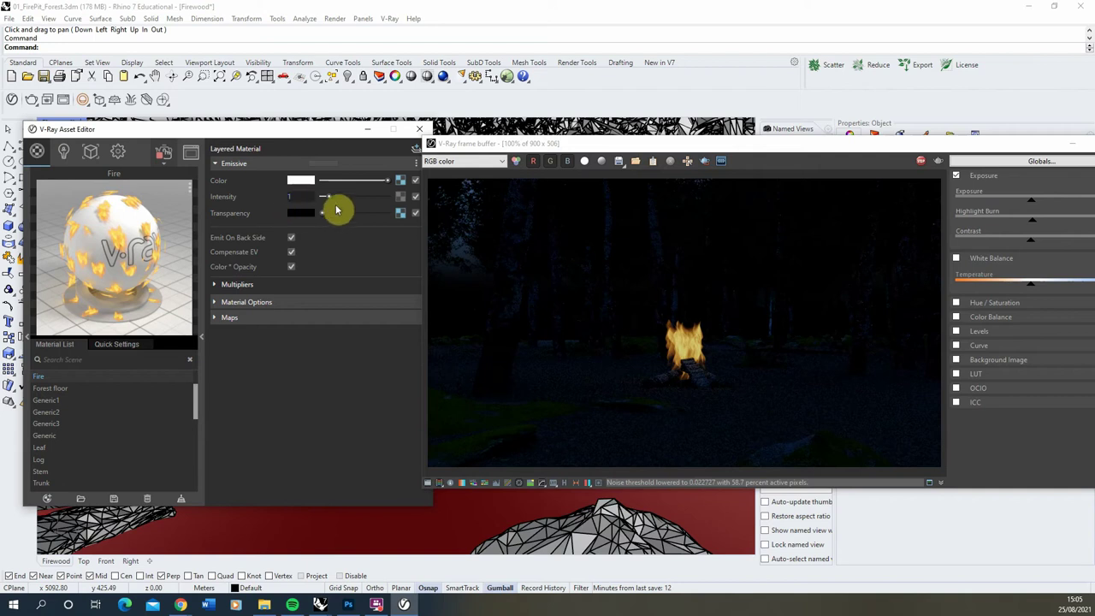
double_click(305, 196)
type("10")
key("Return")
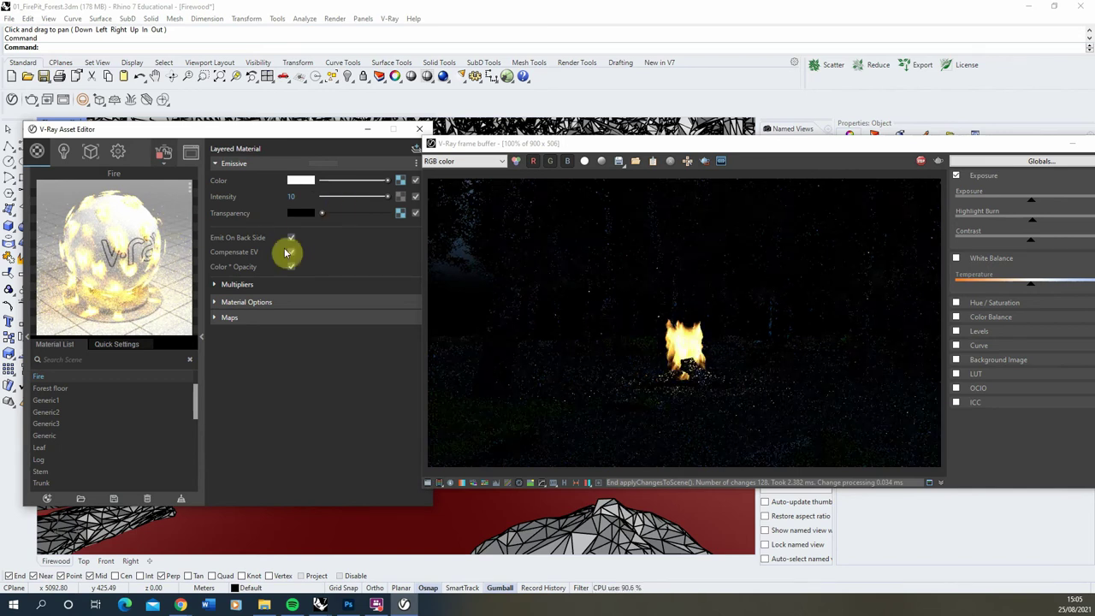
Lower the Color multiplier to about 0.41
left_click(216, 288)
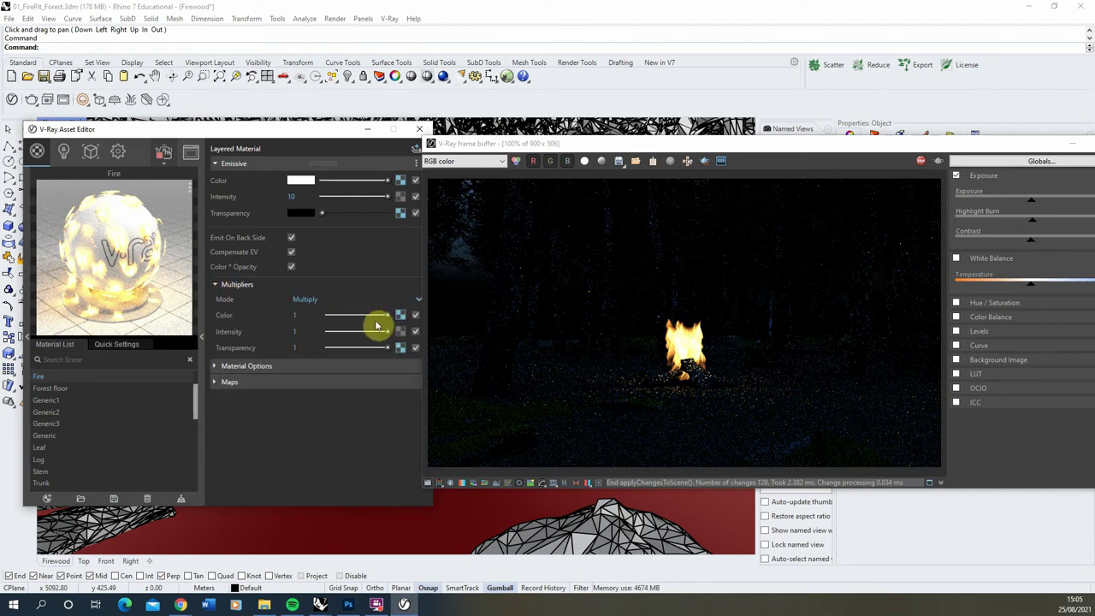
left_click_drag(363, 320, 353, 317)
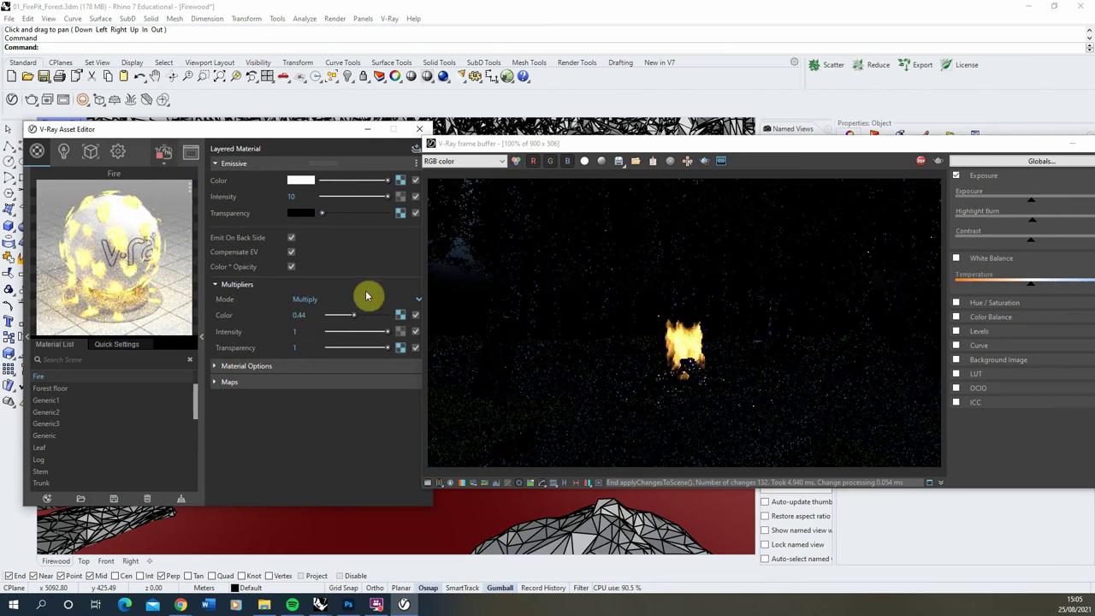
mouse_move(347, 314)
left_mouse_down()
mouse_move(334, 317)
mouse_move(353, 319)
left_mouse_up()
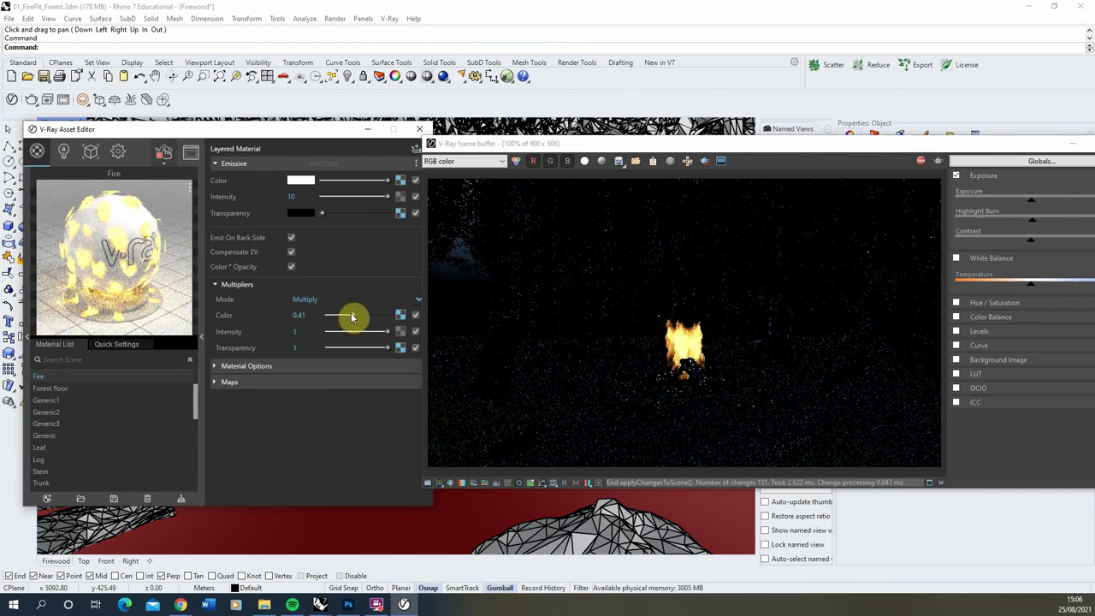
Shift the firewood and flame plane down by an exact offset, then deselect to refresh the render
left_click(368, 128)
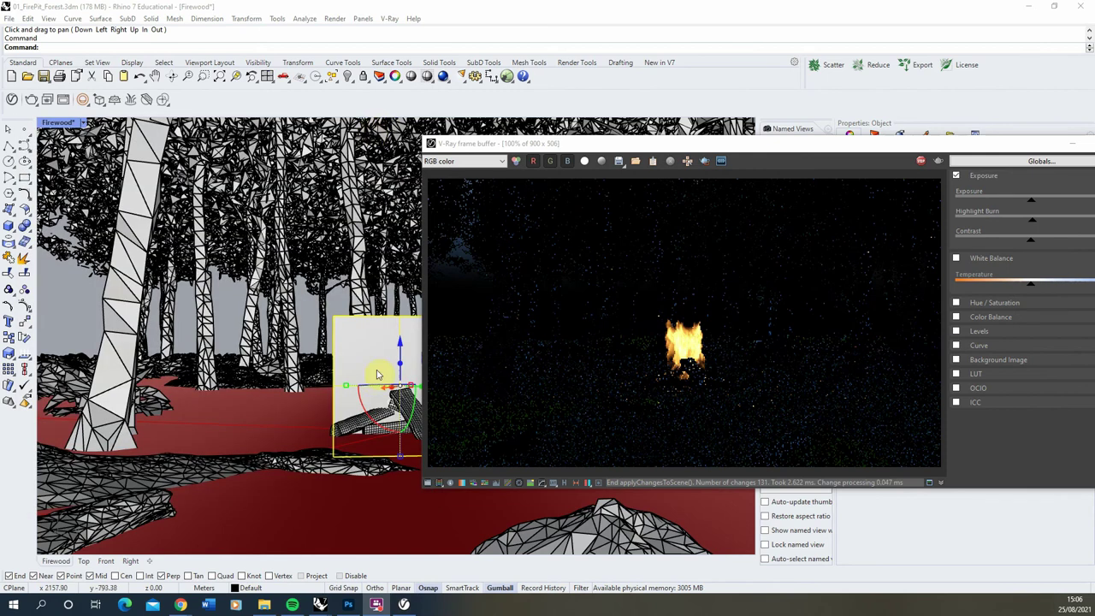
left_click_drag(402, 350, 402, 360)
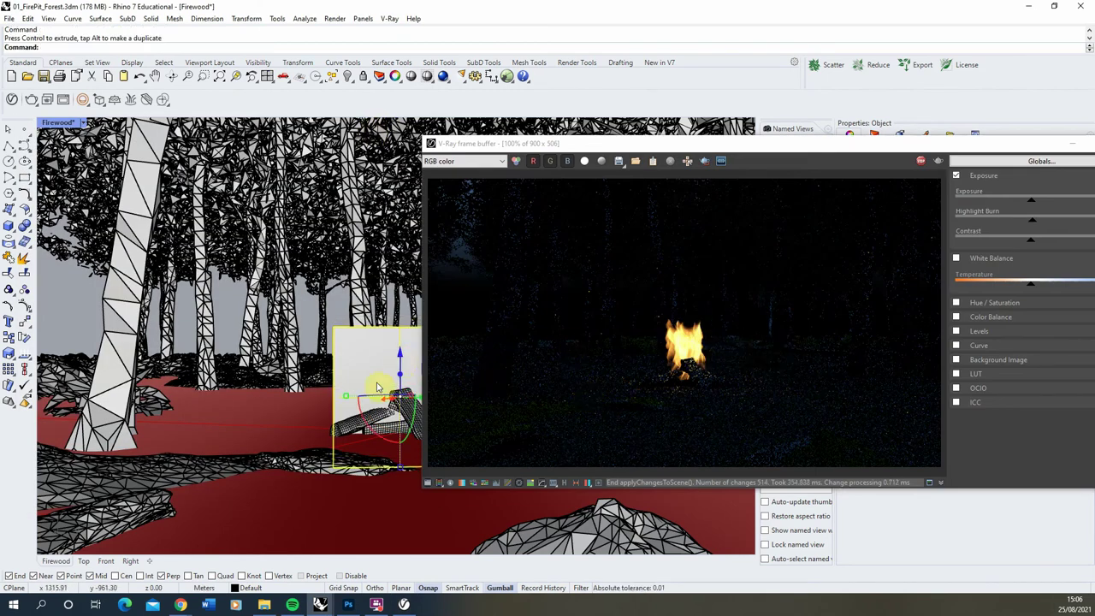
left_click(402, 363)
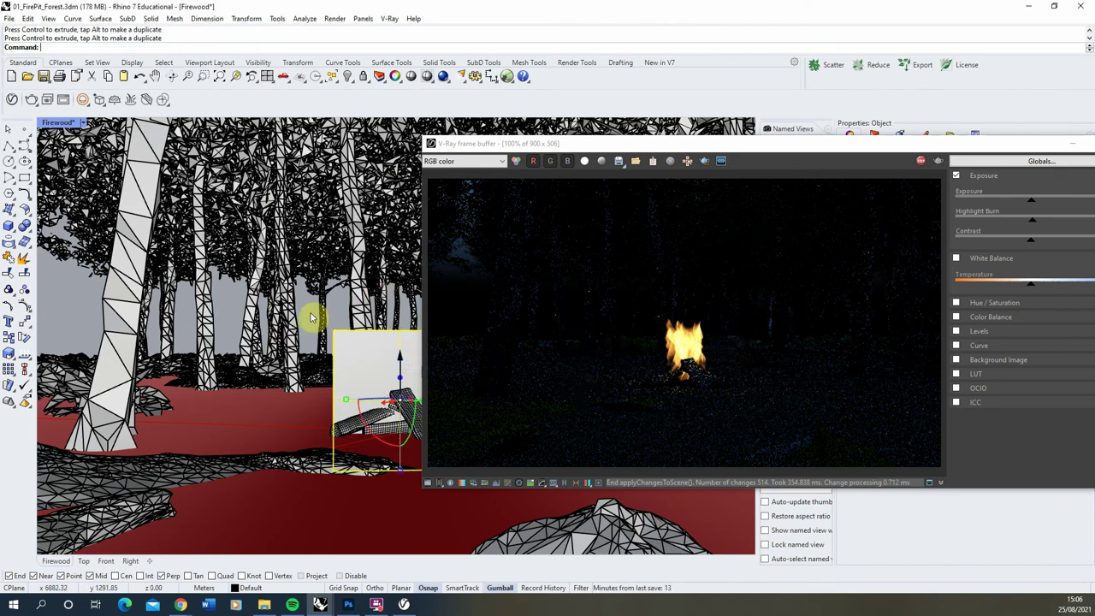
key("Escape")
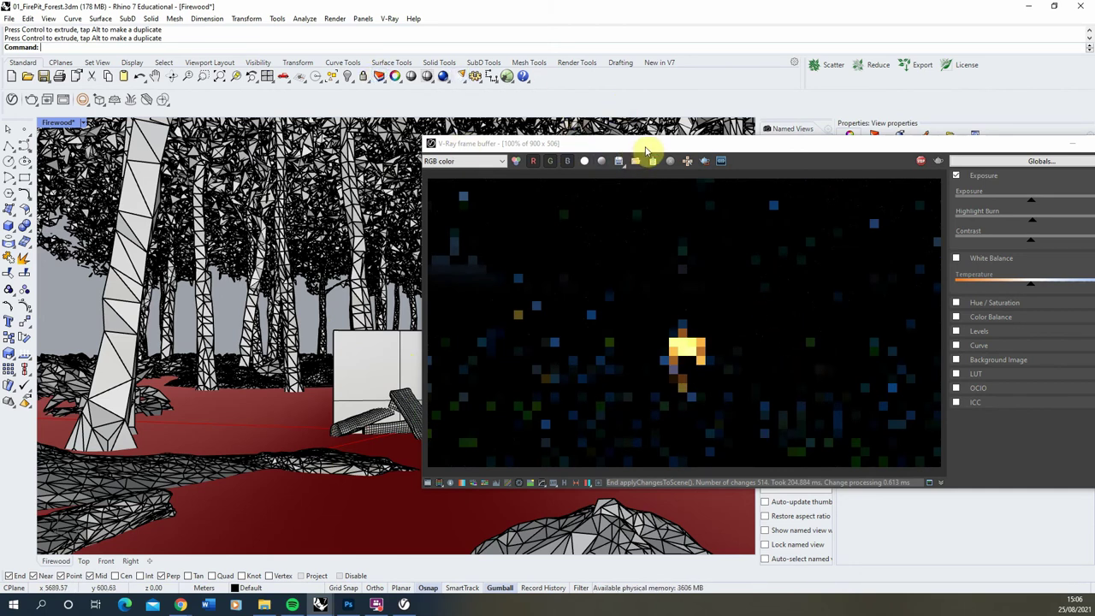
left_click_drag(663, 144, 743, 134)
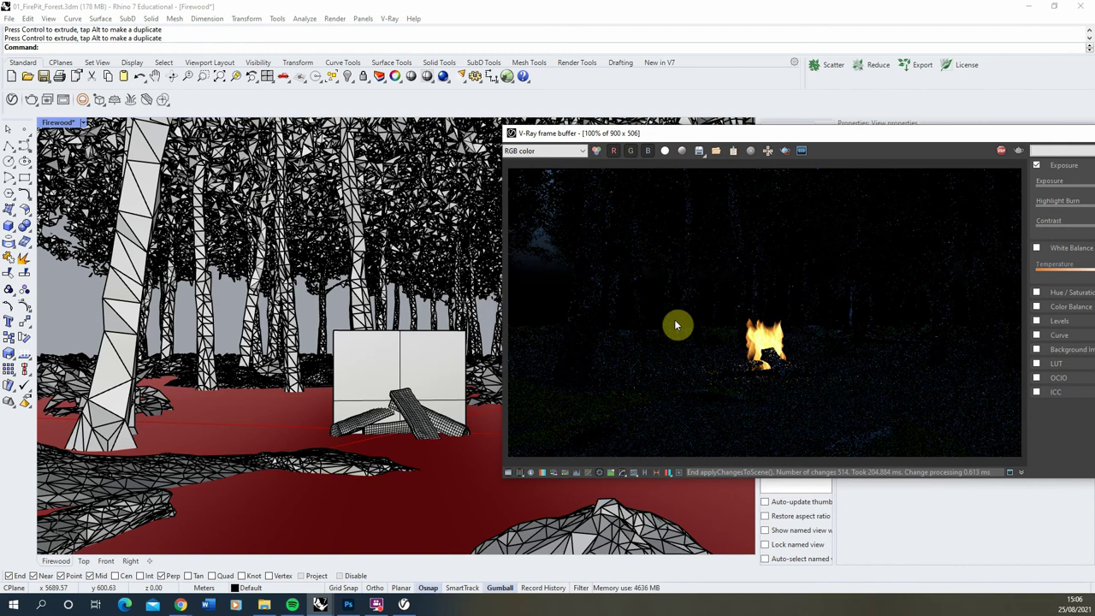
Stop the render and create a V-Ray sphere light in front of the panel
left_click(1001, 151)
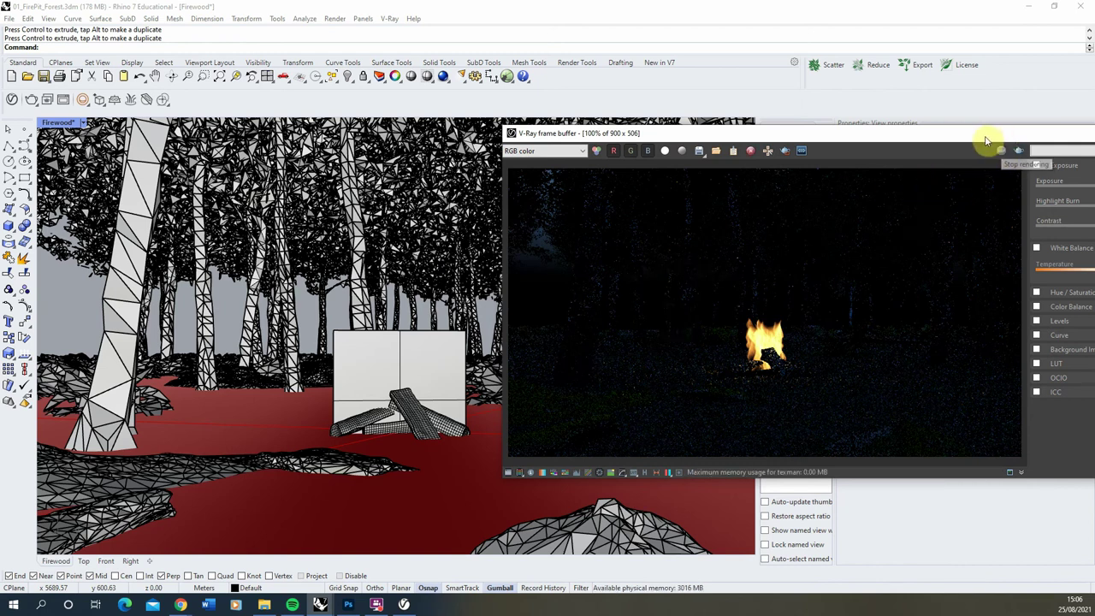
left_click(956, 130)
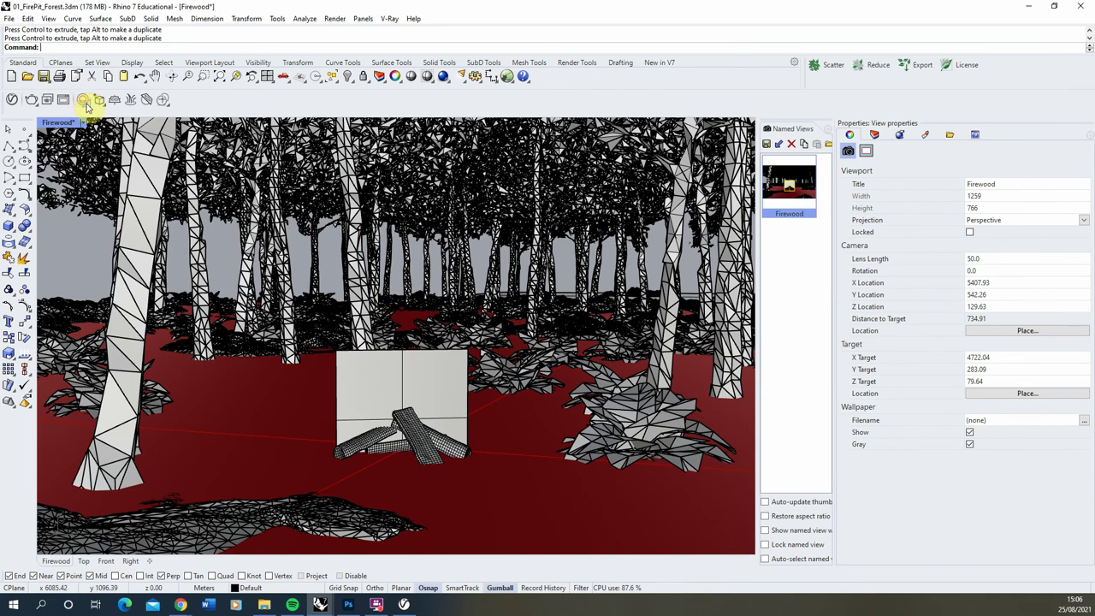
left_click(86, 103)
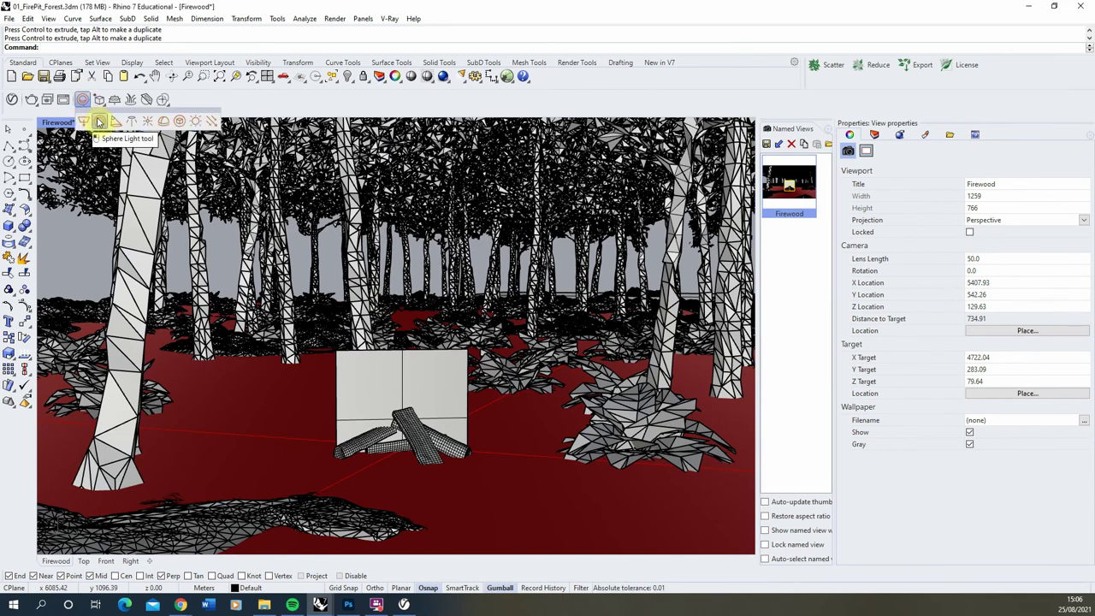
left_click(99, 123)
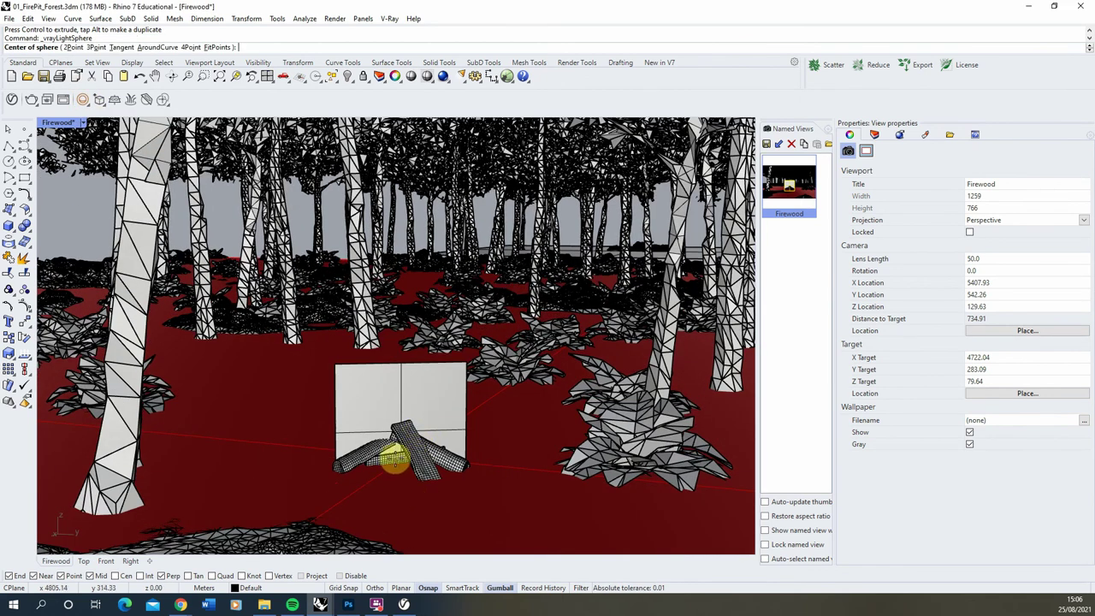
left_click(400, 364)
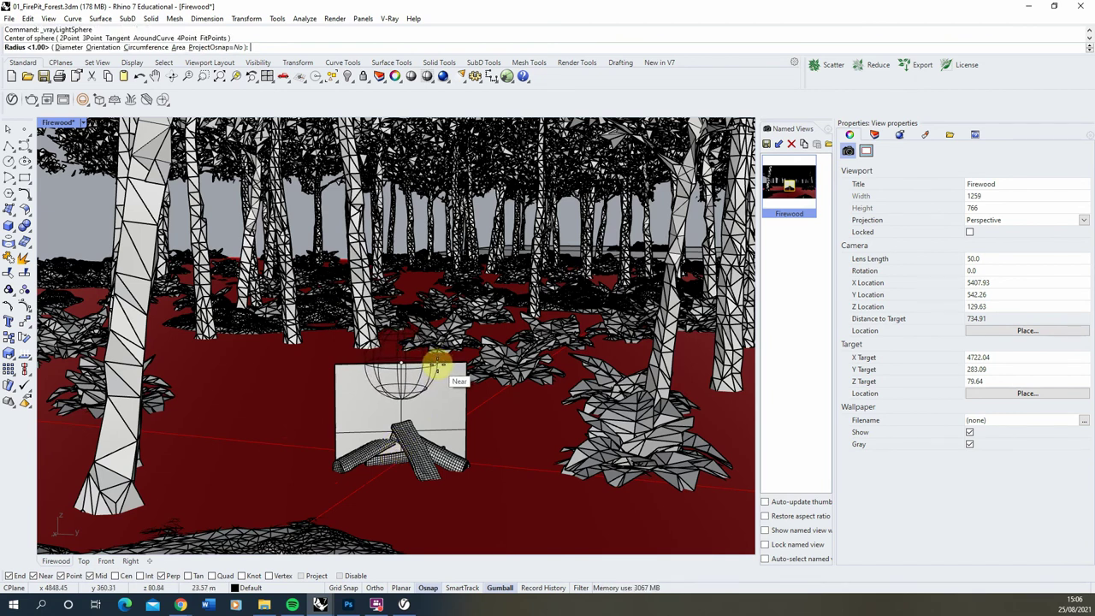
left_click(434, 366)
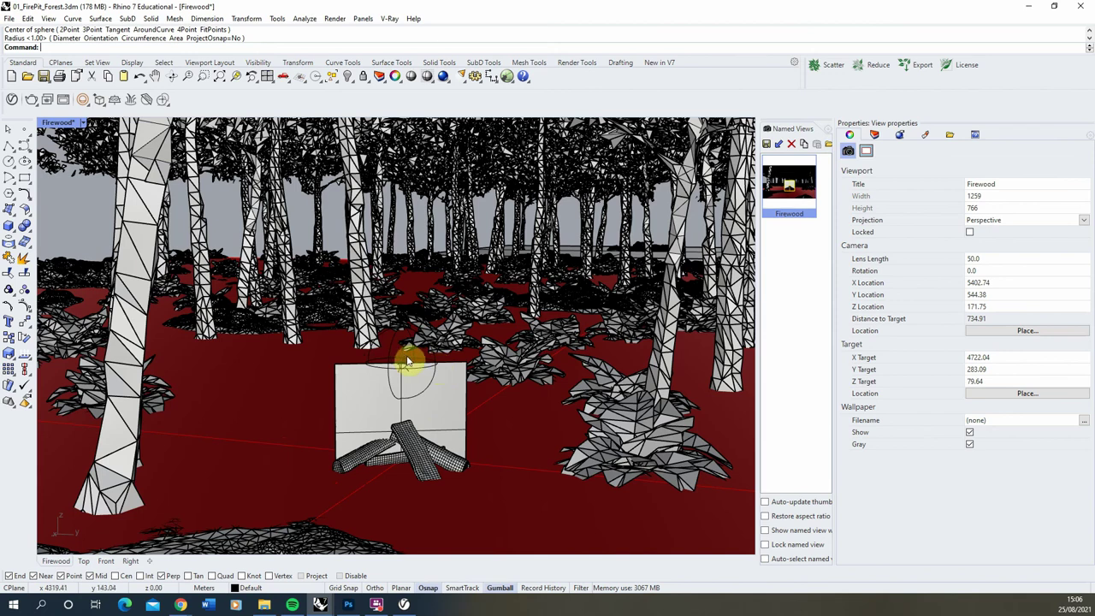
Move the sphere light down so it sits just above the firewood
right_click_drag(410, 359, 384, 342)
scroll(402, 369, "up", 3)
left_click(385, 354)
scroll(386, 352, "down", 3)
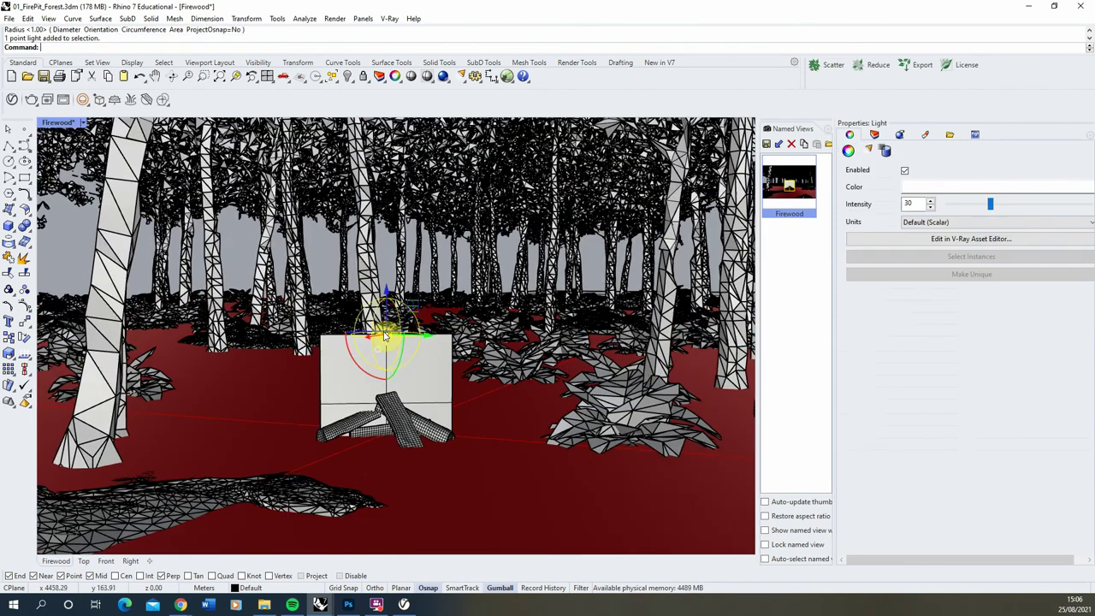
scroll(385, 335, "up", 2)
left_click_drag(386, 328, 392, 355)
right_click_drag(392, 354, 411, 409)
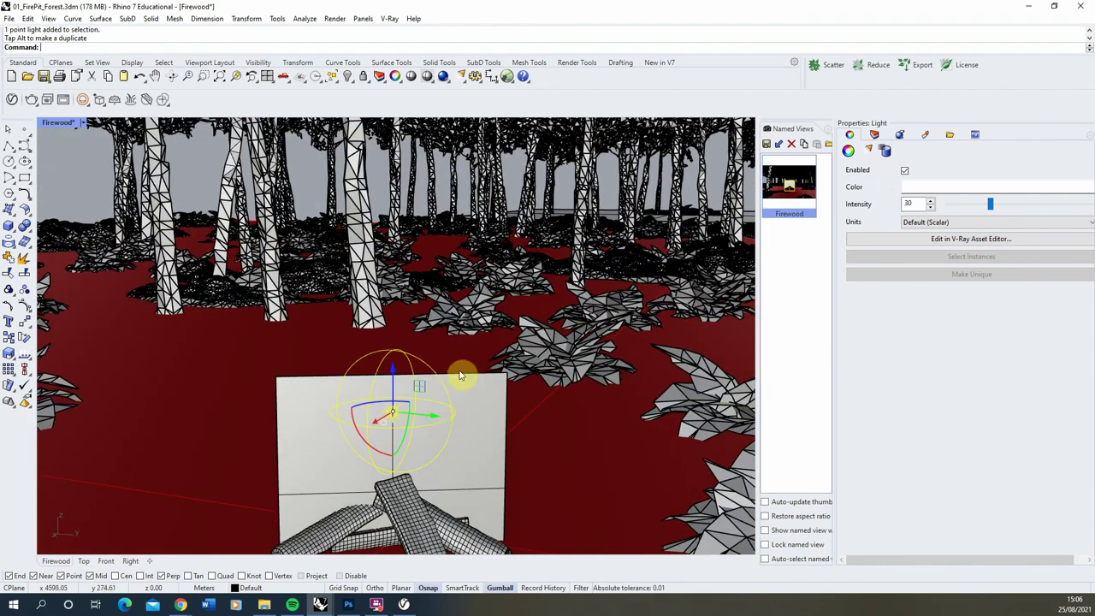
Set the sphere light's colour to a strong orange
left_click(12, 100)
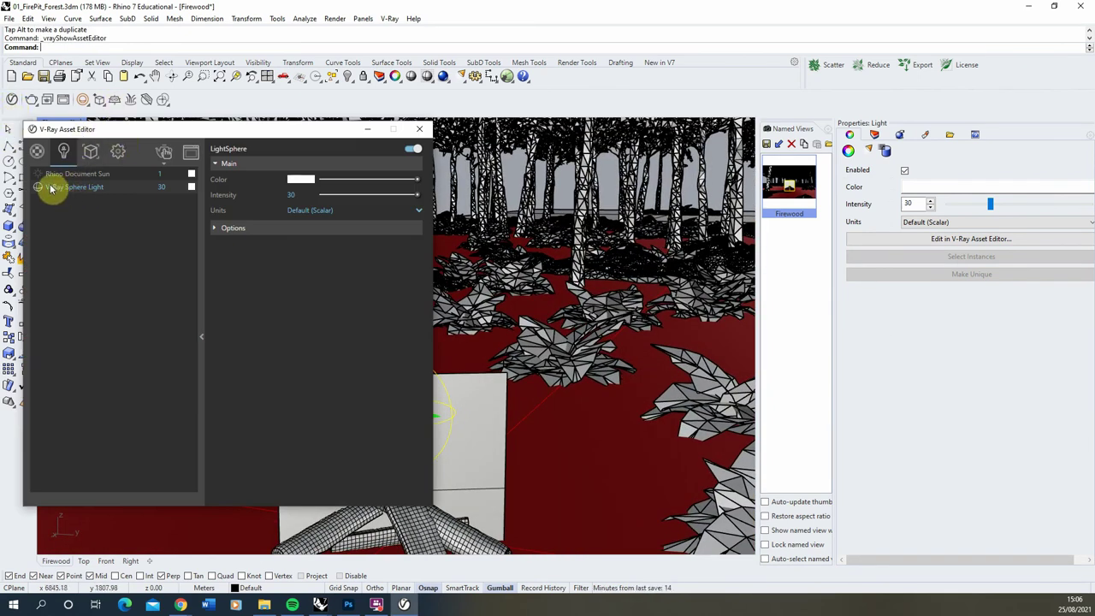
left_click(300, 179)
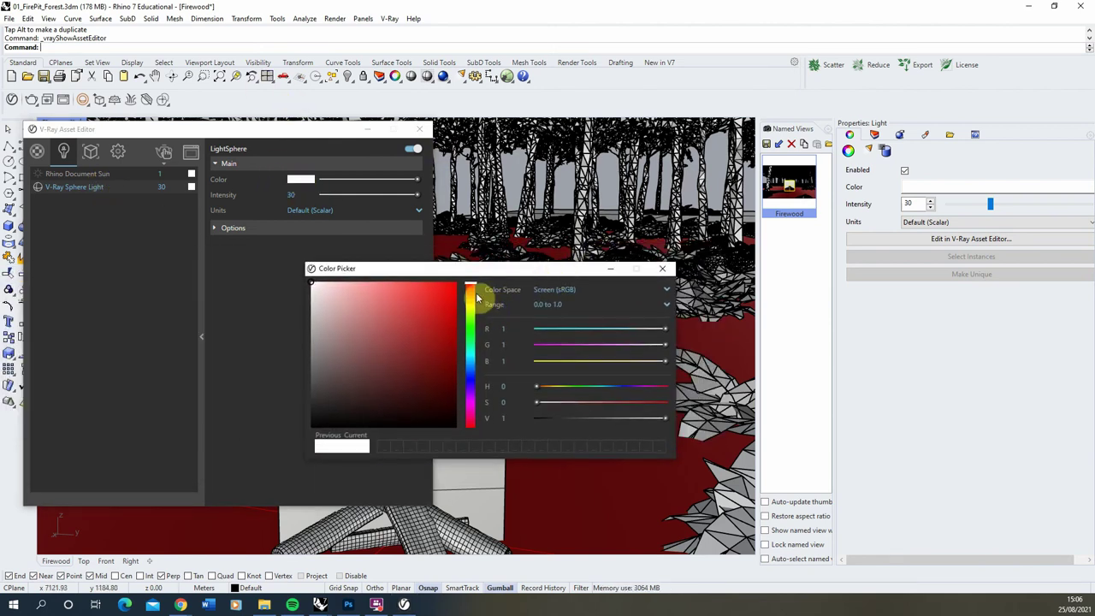
left_click(469, 294)
left_click(437, 283)
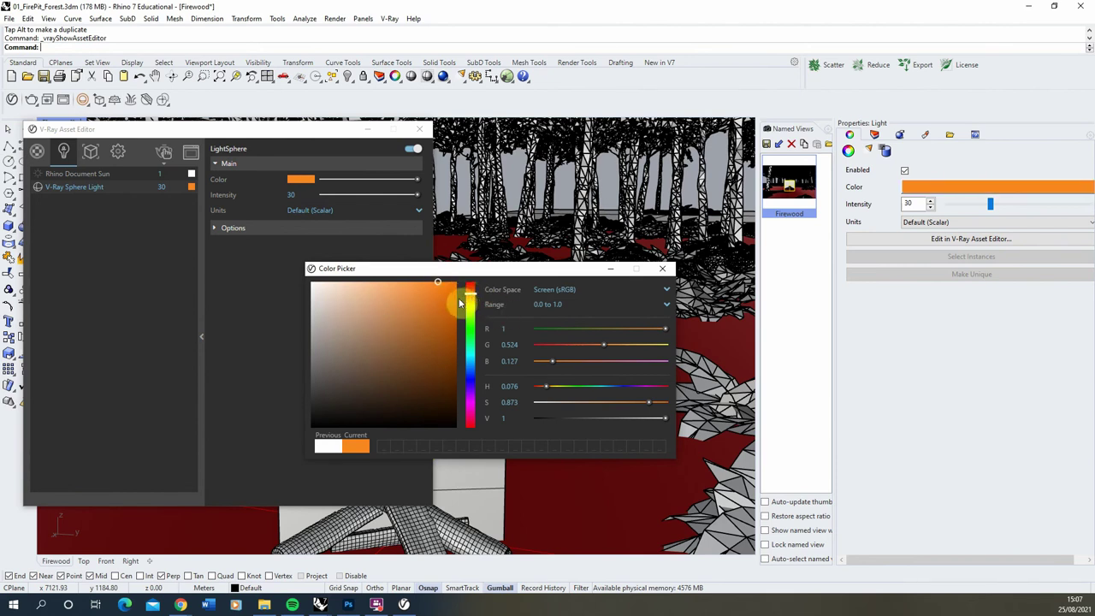
left_click(425, 285)
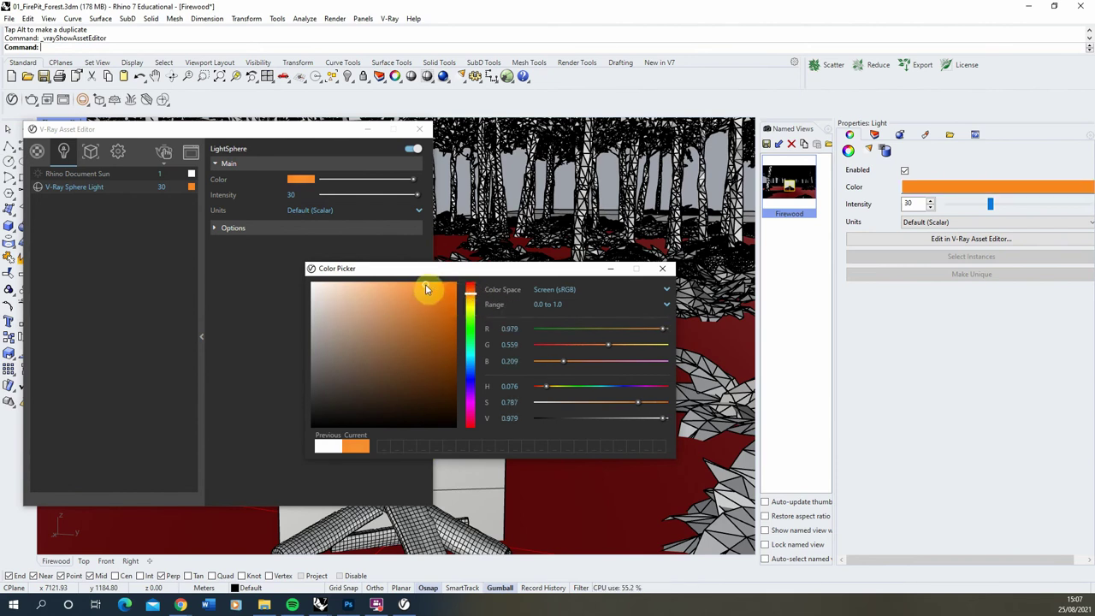
left_click(662, 267)
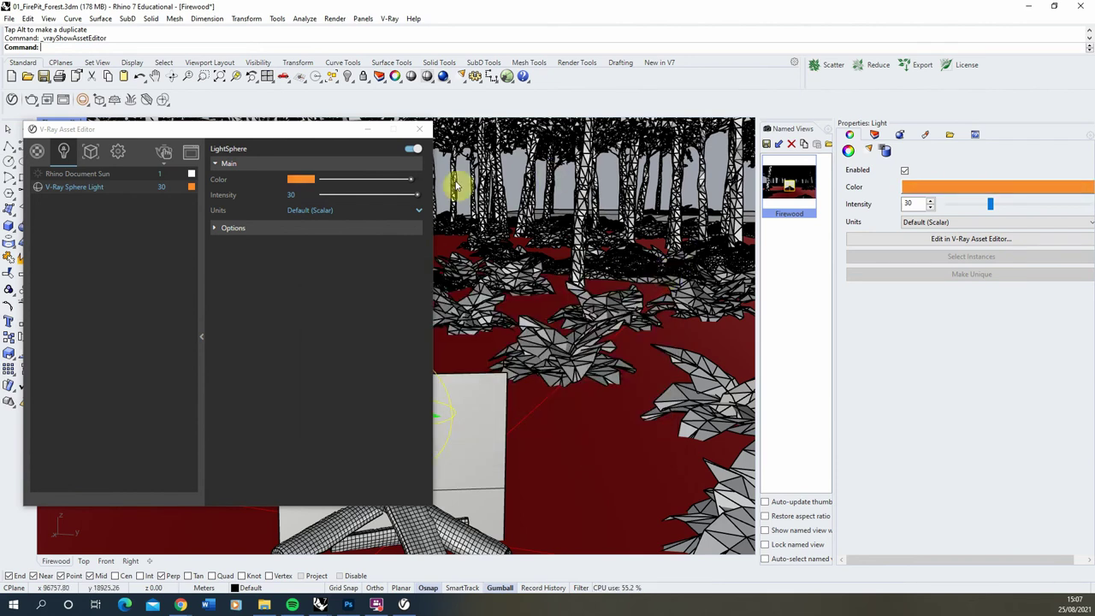
Make the sphere light invisible and restore the Firewood named view
left_click(216, 228)
left_click(291, 245)
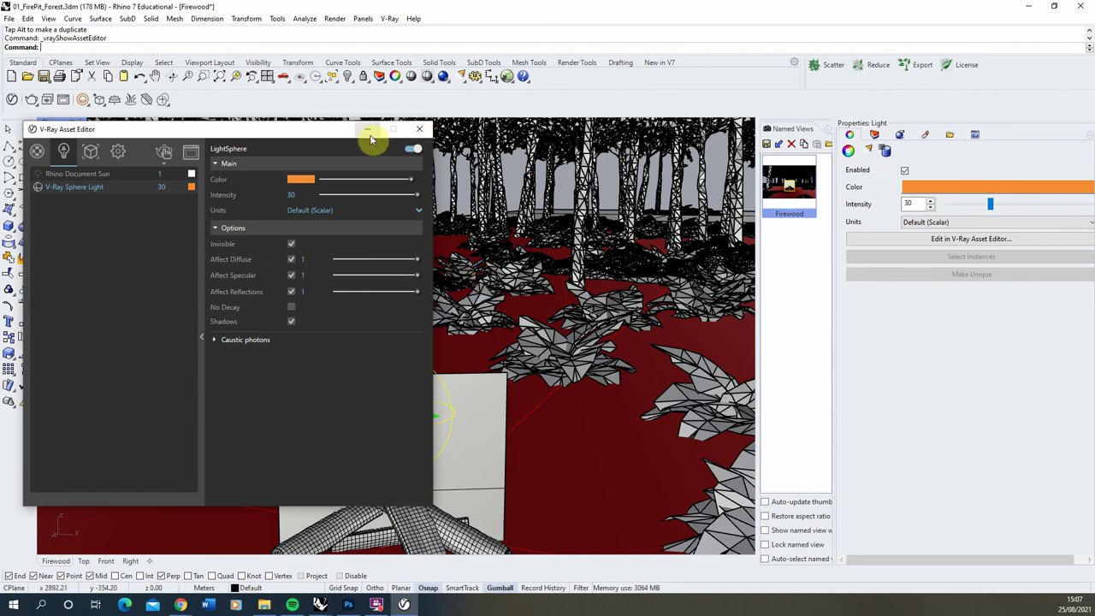
double_click(808, 186)
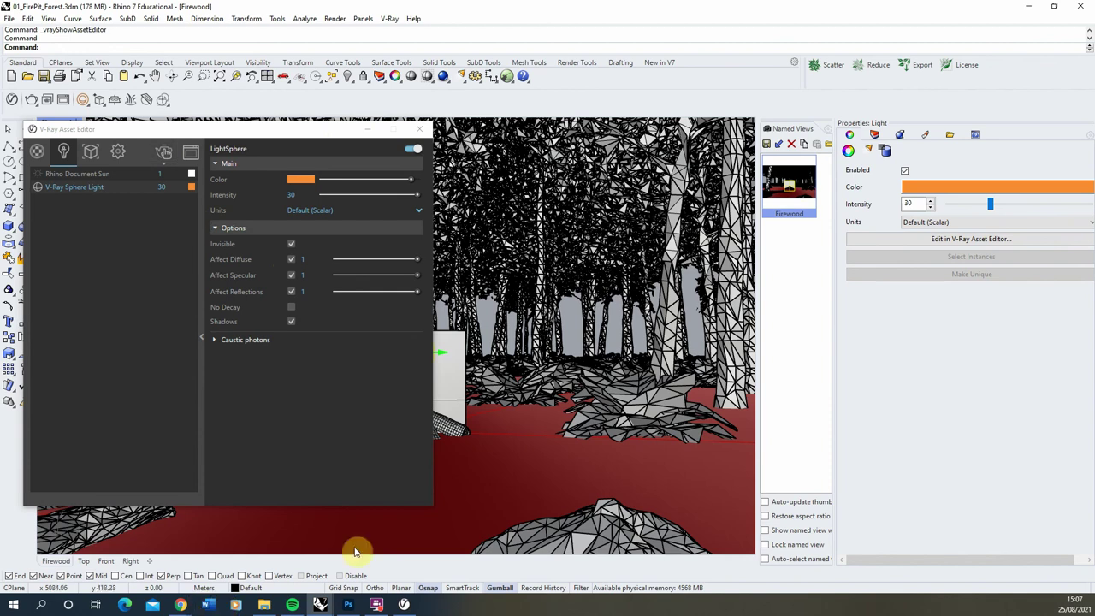
Render the campfire with V-Ray and raise the sphere light intensity from 30 to 100
left_click(164, 152)
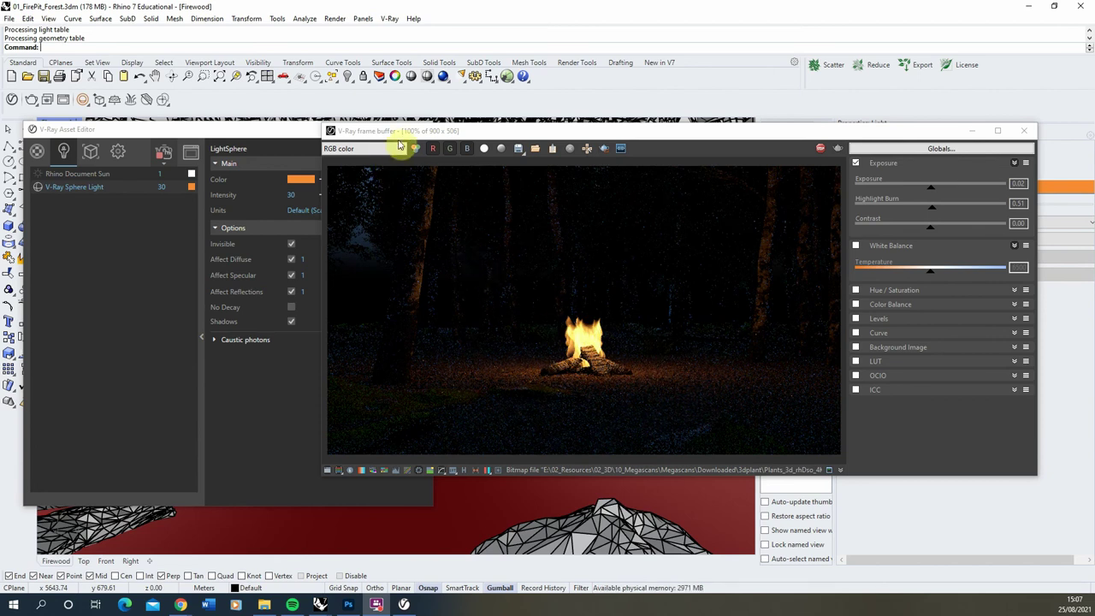
left_click_drag(410, 134, 591, 142)
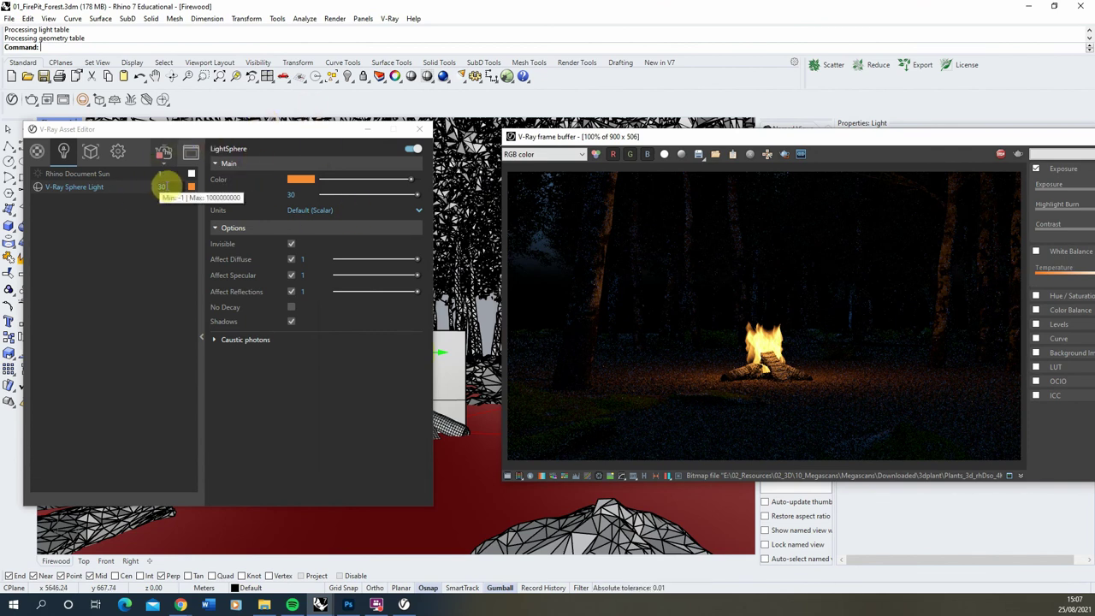
double_click(161, 186)
type("100")
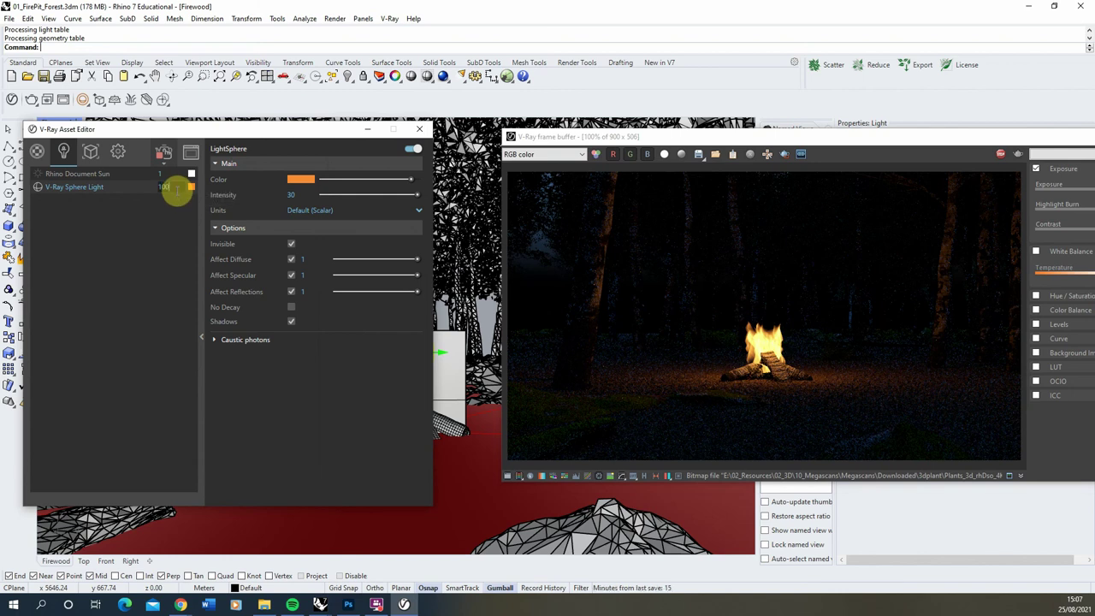
key("Return")
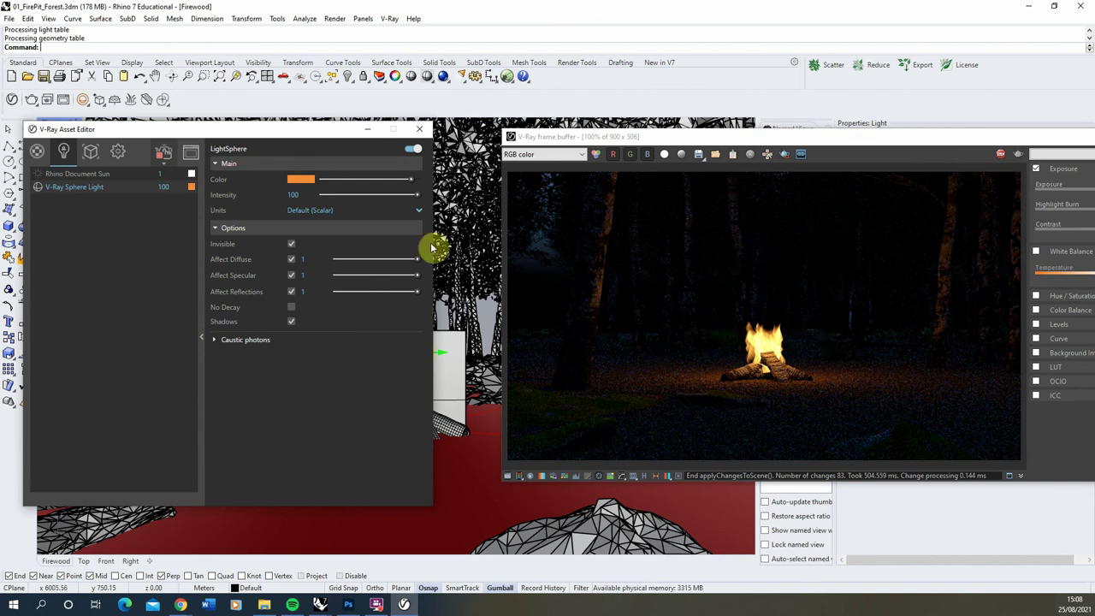
Deselect the sphere light to refresh the V-Ray interactive render and shift the frame buffer slightly left
left_click(483, 320)
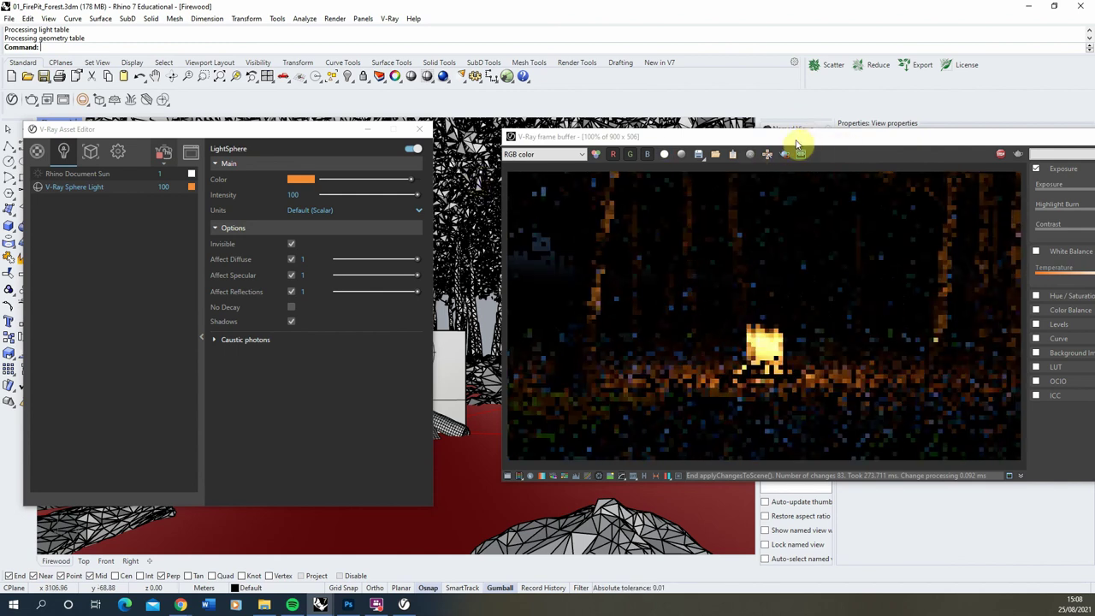
left_click_drag(794, 142, 743, 137)
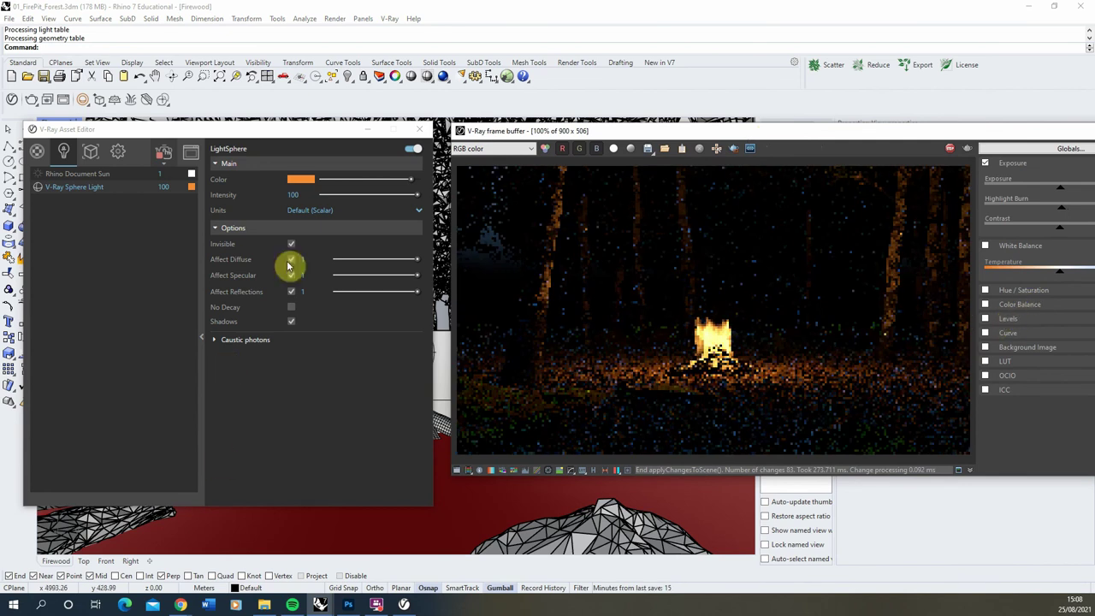